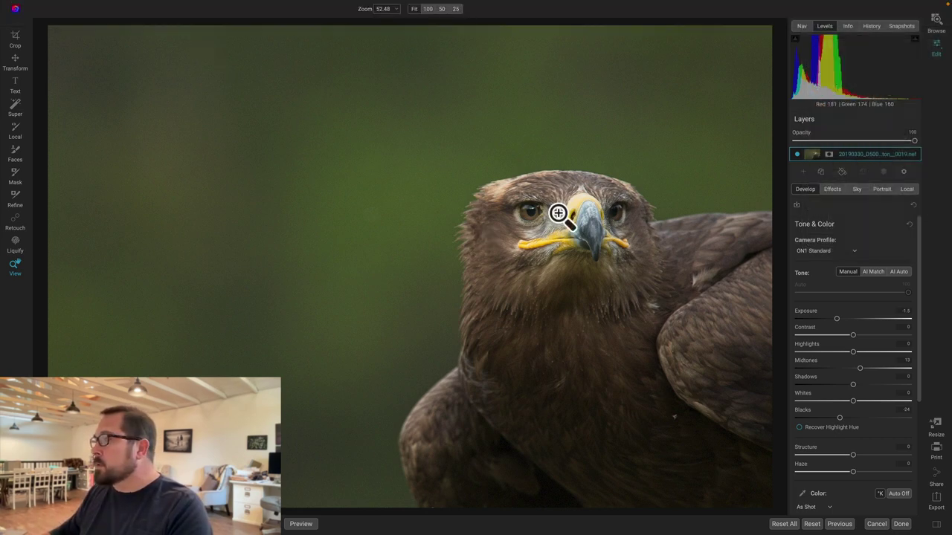
- Zoom the eagle photo to the 100% preset to inspect its detail and noise
{"action": "left_click", "coordinate": [558, 212]}
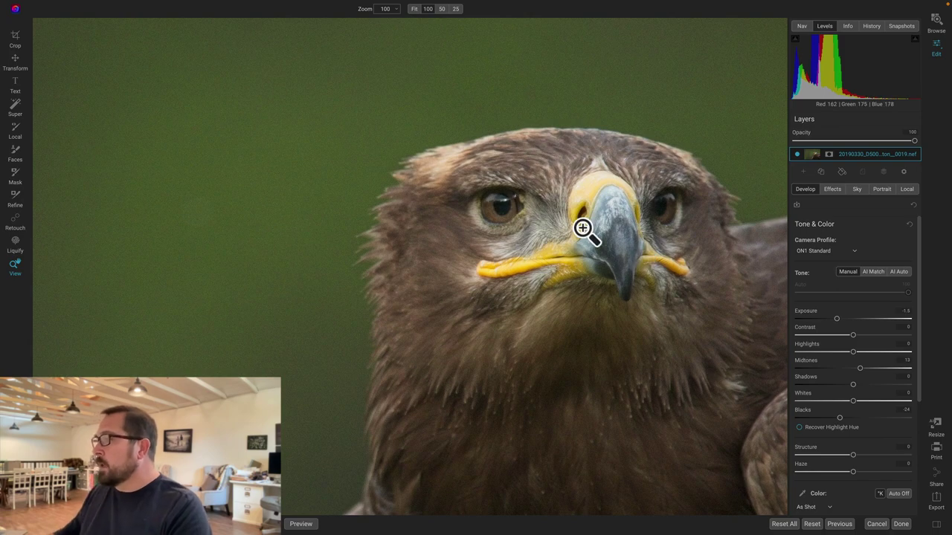
- Expand Noise & Sharpening and switch it to Both mode, enabling NoNoise AI and Tack Sharp AI
{"action": "left_click_drag", "start_coordinate": [919, 387], "coordinate": [916, 510]}
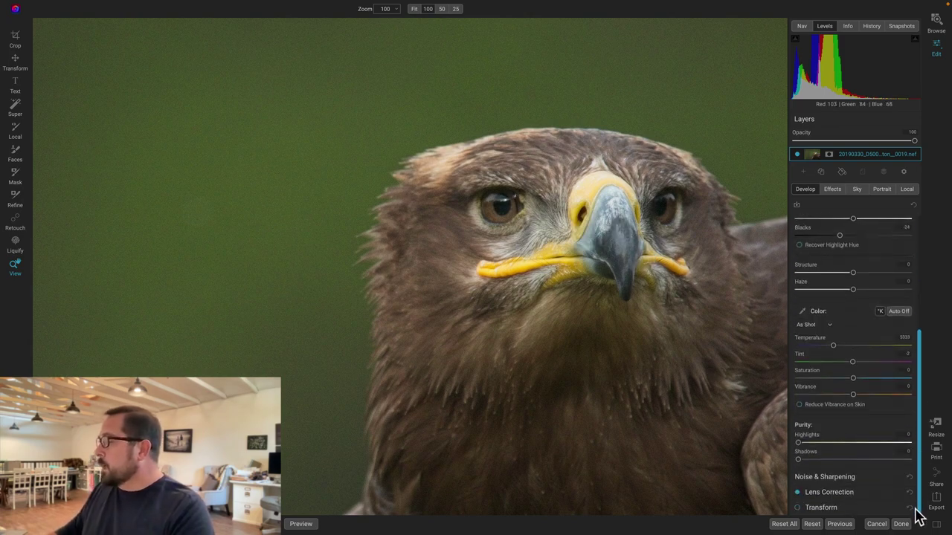
{"action": "left_click", "coordinate": [843, 479]}
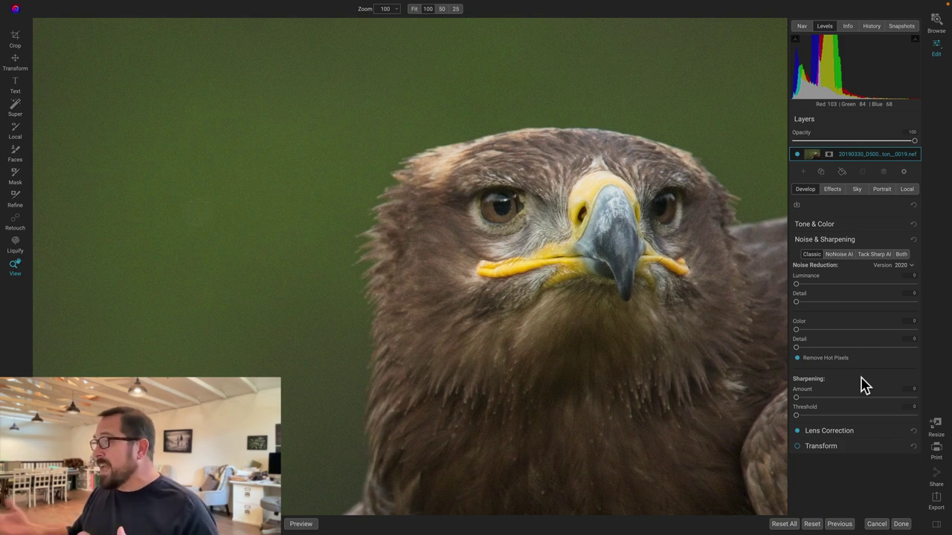
{"action": "left_click", "coordinate": [901, 255]}
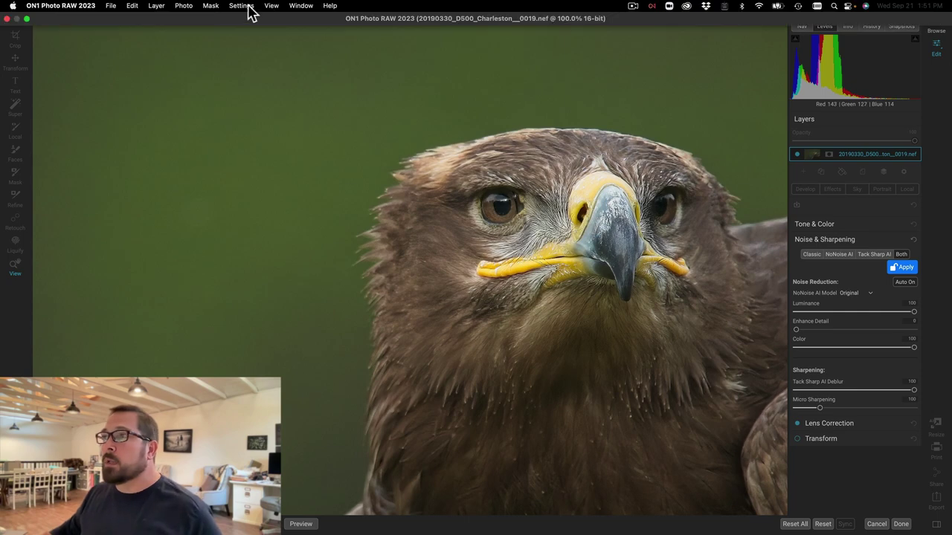
- Zoom in on the eagle and apply the NoNoise AI and Tack Sharp AI processing
{"action": "left_click", "coordinate": [270, 6]}
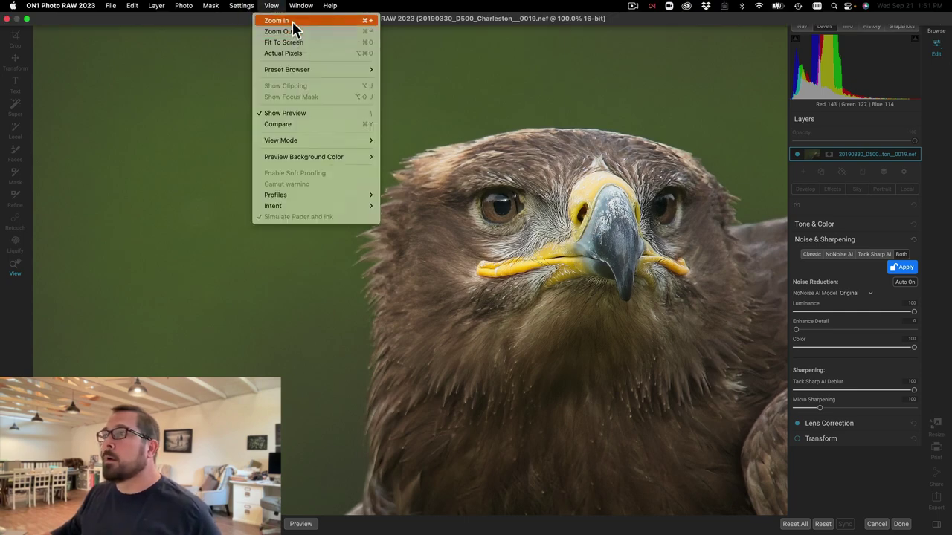
{"action": "left_click", "coordinate": [292, 21]}
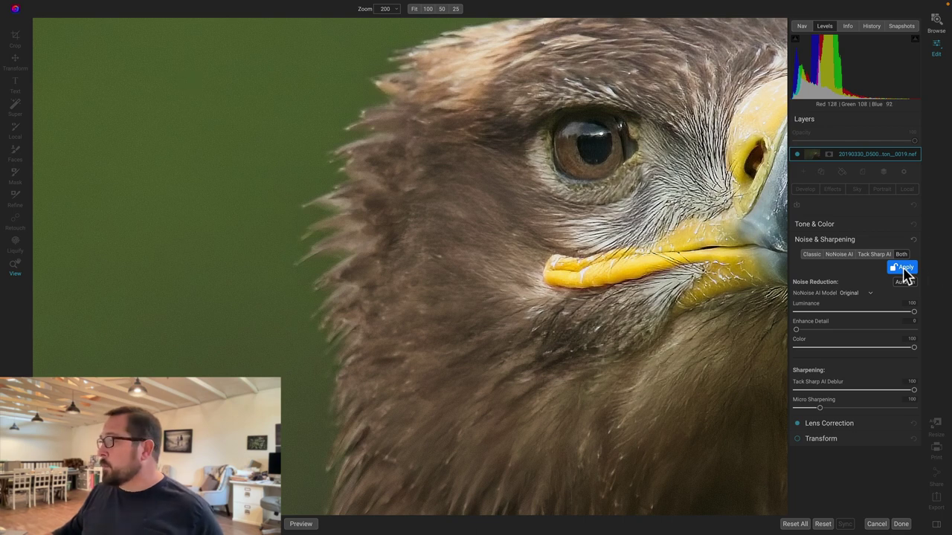
{"action": "left_click", "coordinate": [903, 267]}
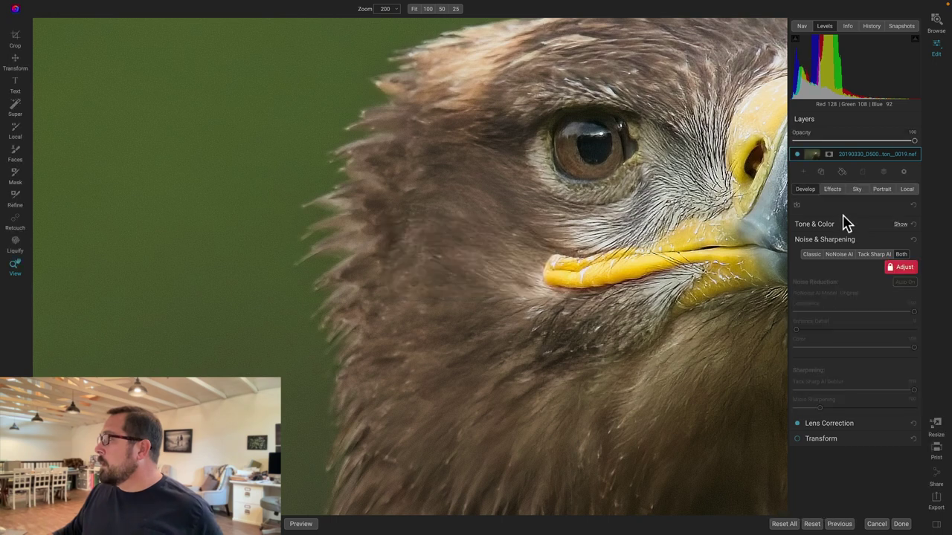
- Duplicate the eagle layer and reprocess the copy with Tack Sharp AI Deblur set to 0
{"action": "left_click", "coordinate": [822, 175]}
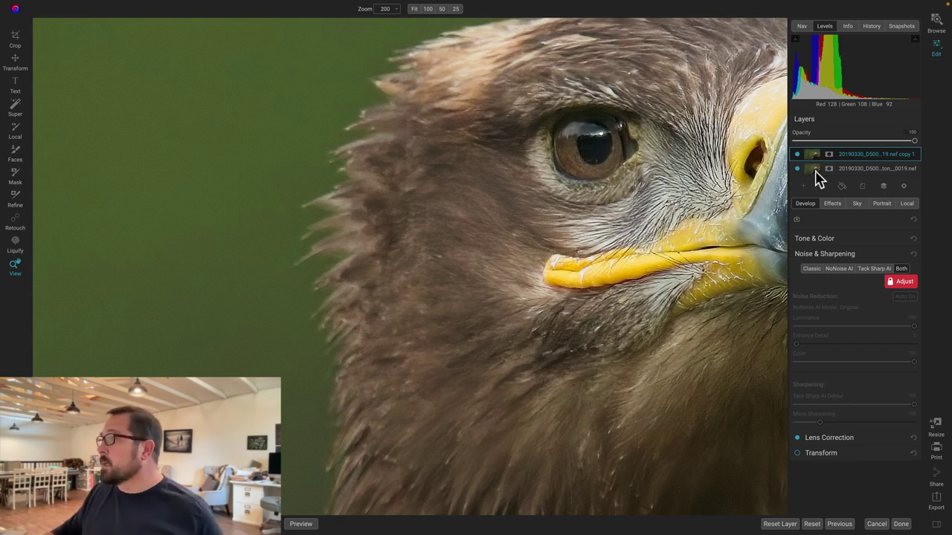
{"action": "left_click", "coordinate": [631, 174]}
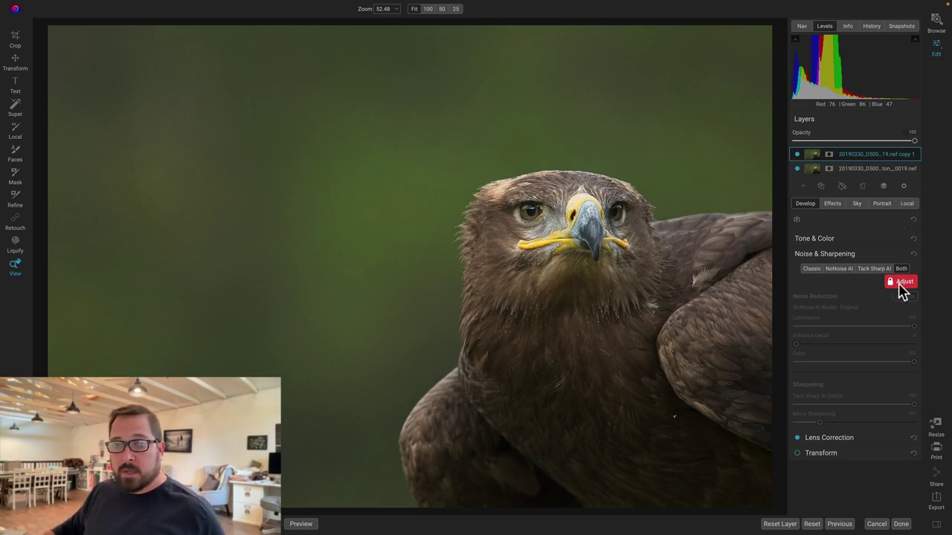
{"action": "left_click", "coordinate": [901, 288]}
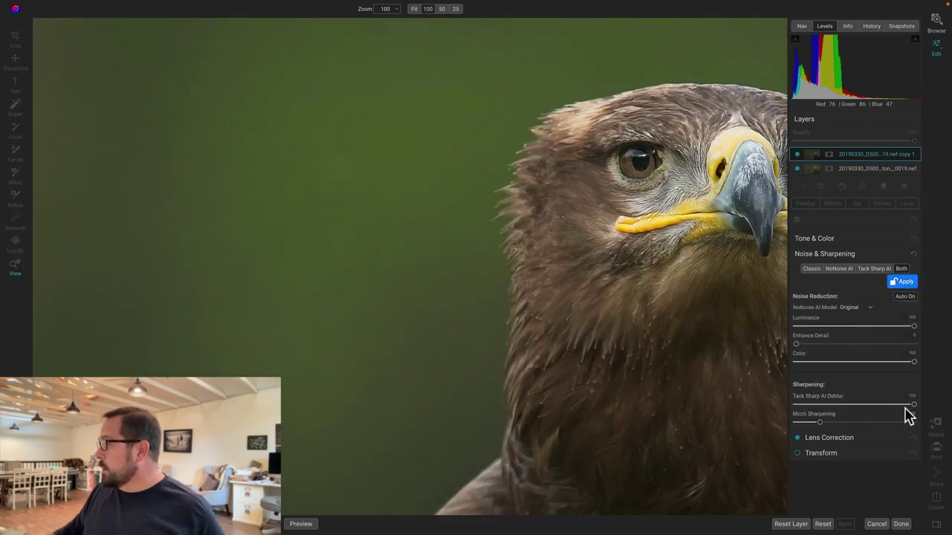
{"action": "left_click_drag", "start_coordinate": [914, 404], "coordinate": [782, 419]}
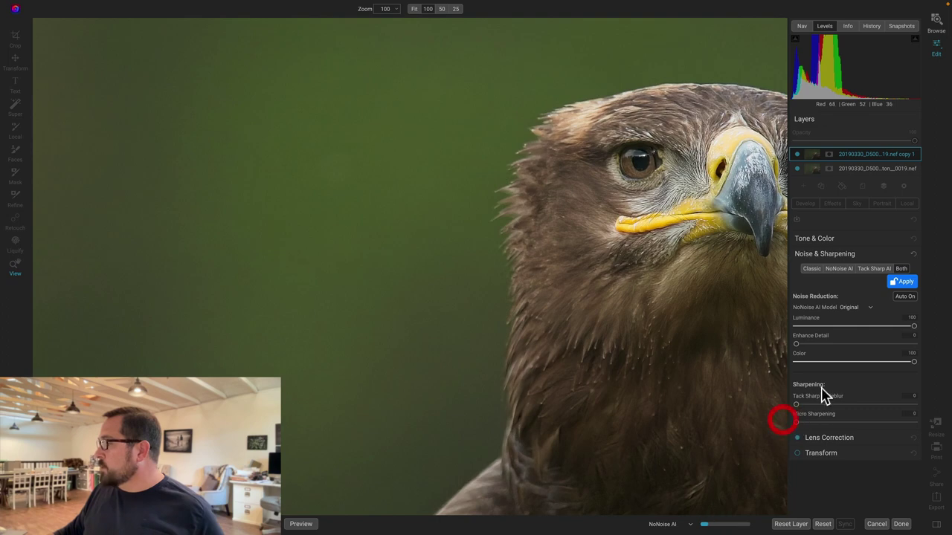
{"action": "left_click", "coordinate": [905, 284]}
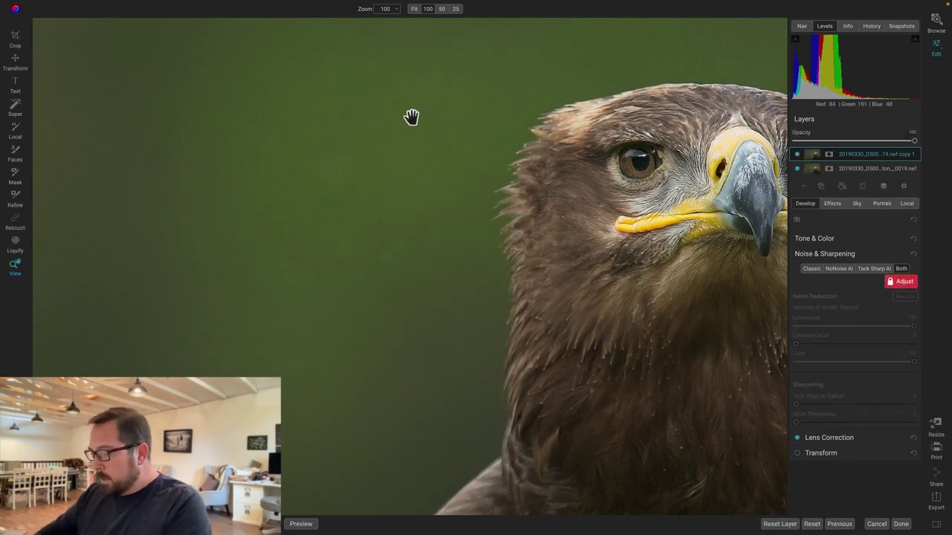
{"action": "key", "text": "super+F12"}
{"action": "key", "text": "super"}
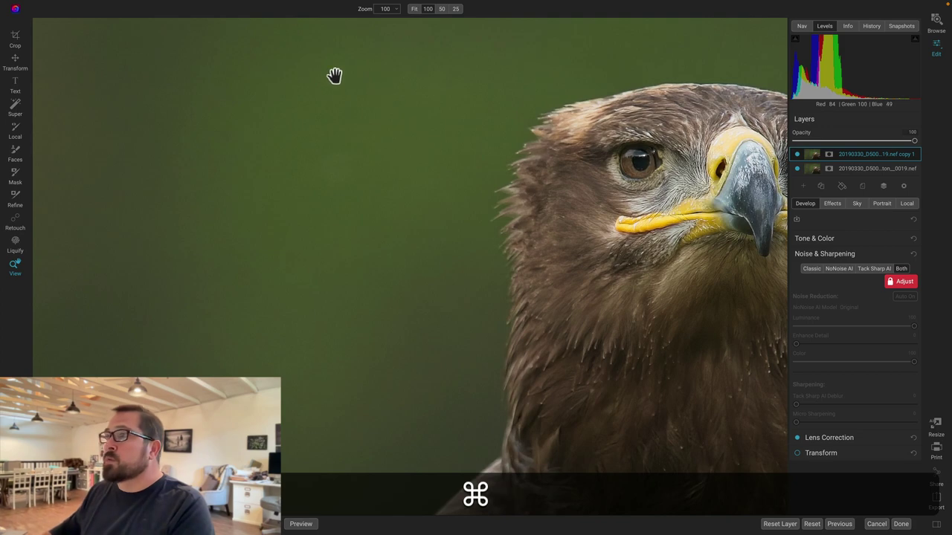
{"action": "mouse_move", "coordinate": [218, 13]}
{"action": "left_click", "coordinate": [271, 6]}
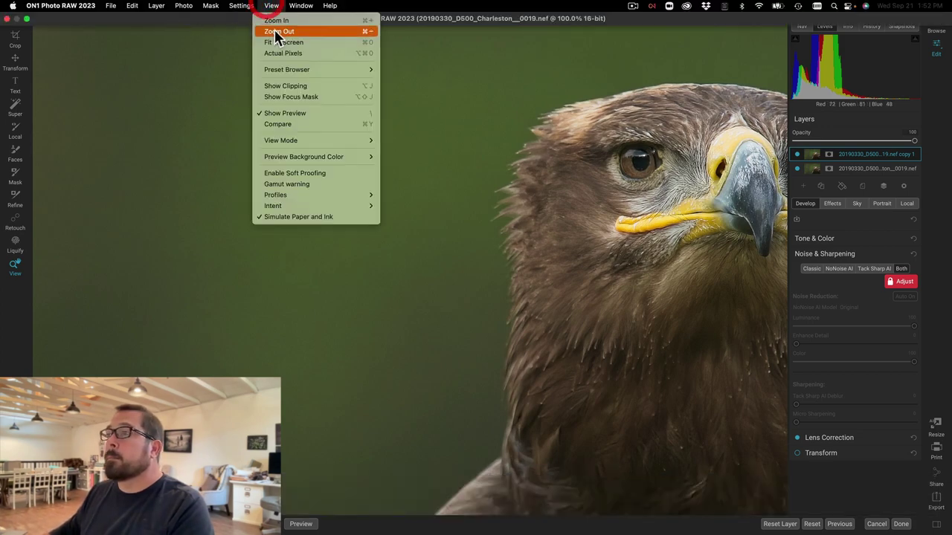
{"action": "key", "text": "super+equal"}
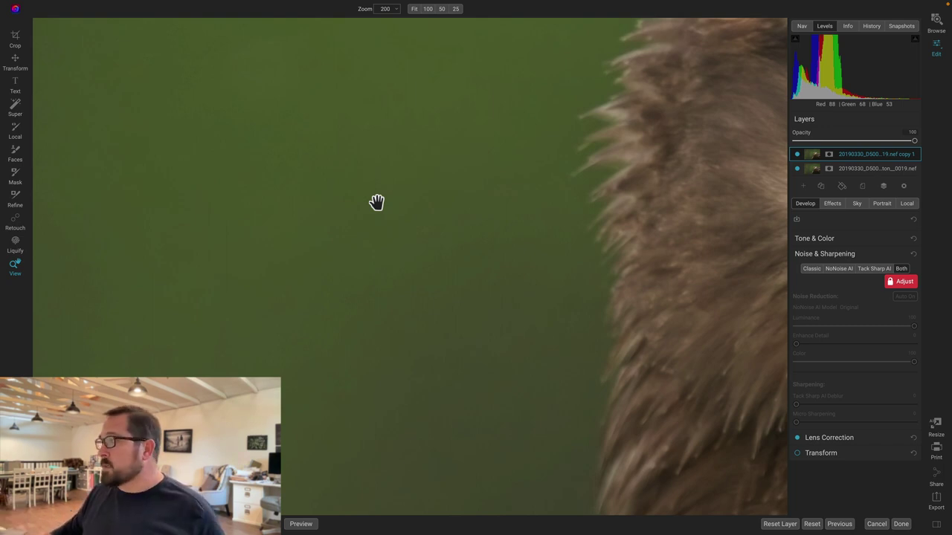
{"action": "left_click_drag", "start_coordinate": [709, 211], "coordinate": [186, 306]}
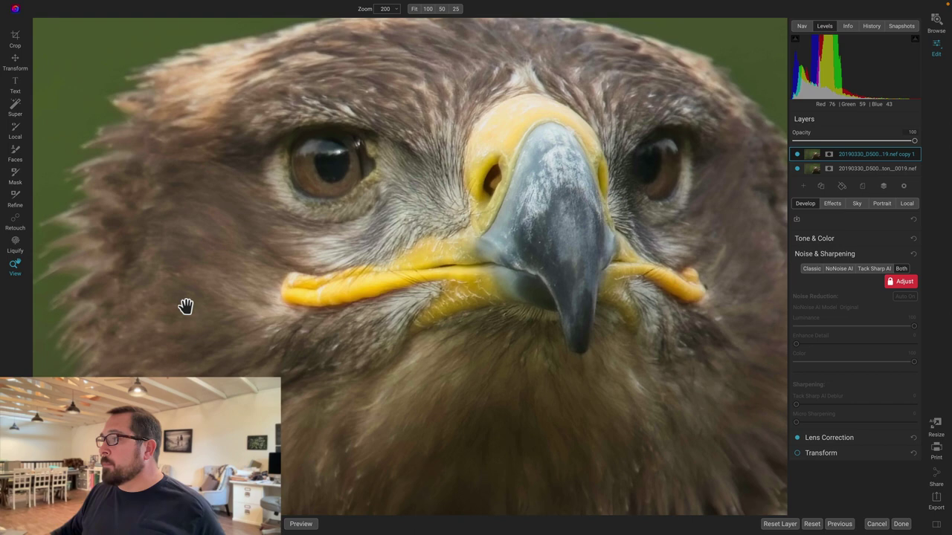
{"action": "left_click", "coordinate": [185, 305]}
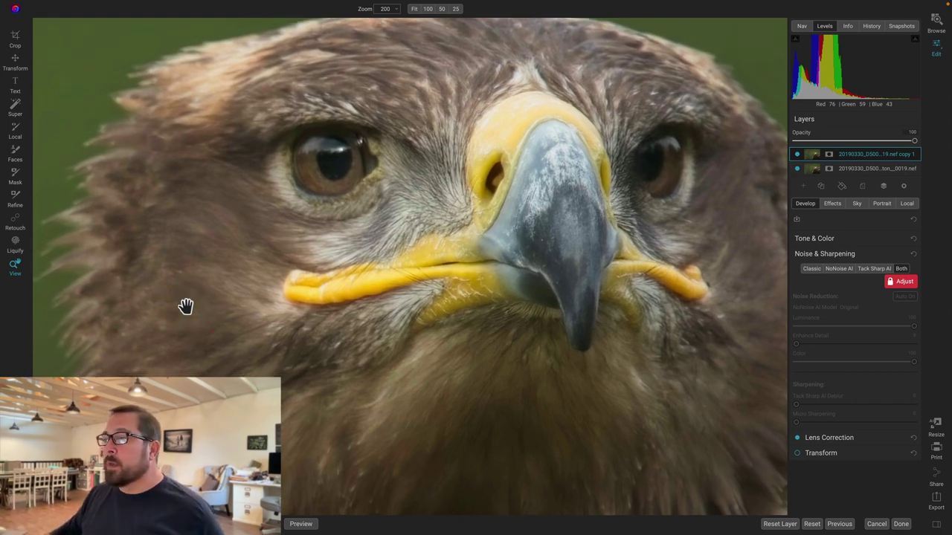
{"action": "left_click", "coordinate": [185, 305]}
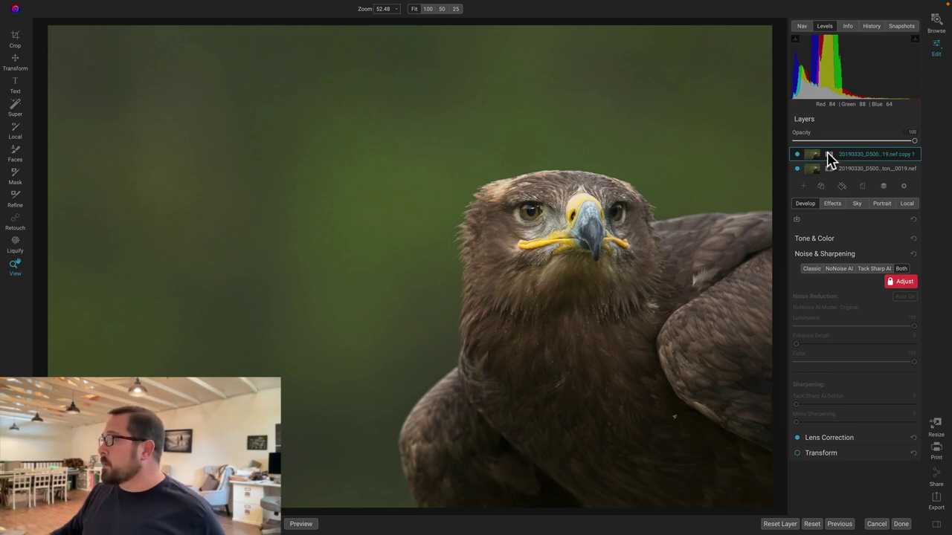
- Add a Quick Mask AI mask to the top eagle layer, marking the eagle's body and wing
{"action": "left_click", "coordinate": [829, 154]}
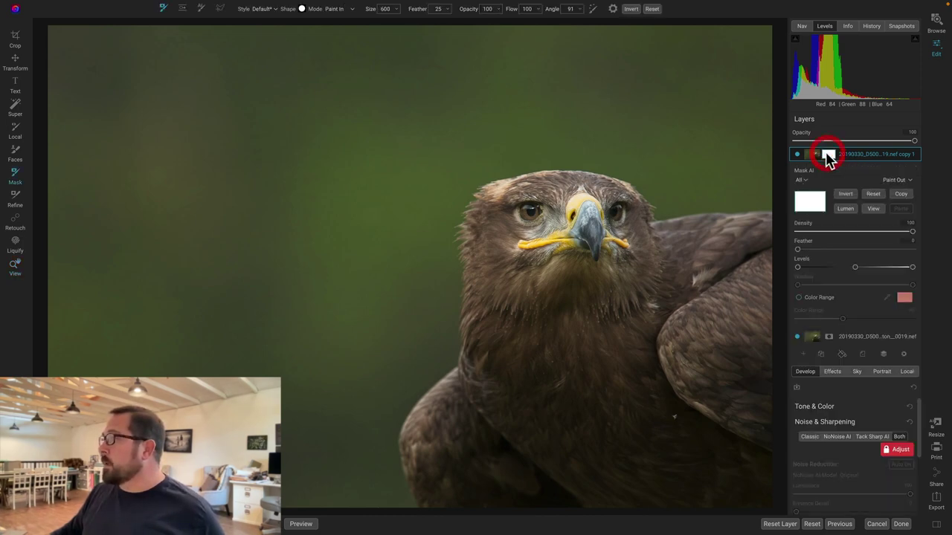
{"action": "left_click", "coordinate": [203, 9]}
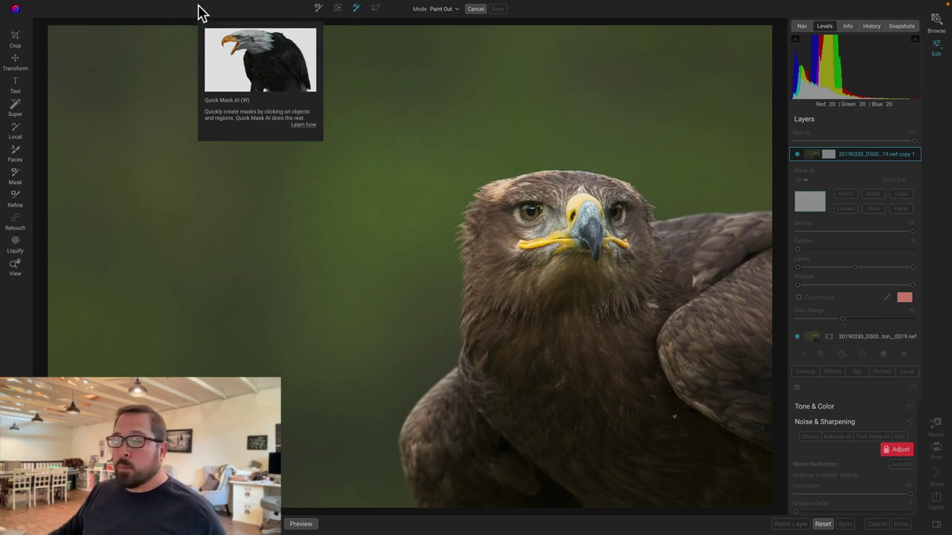
{"action": "left_click", "coordinate": [606, 318]}
{"action": "left_click", "coordinate": [707, 337]}
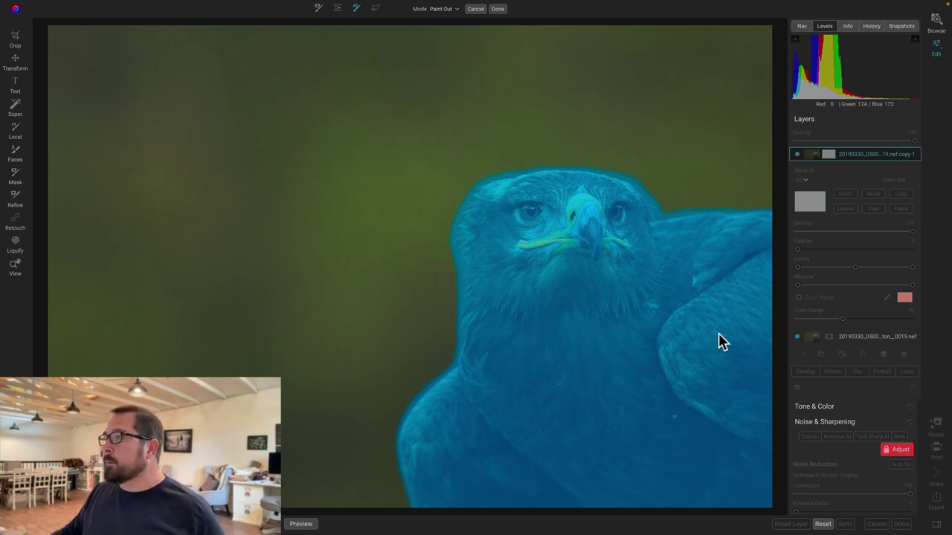
{"action": "left_click", "coordinate": [497, 9]}
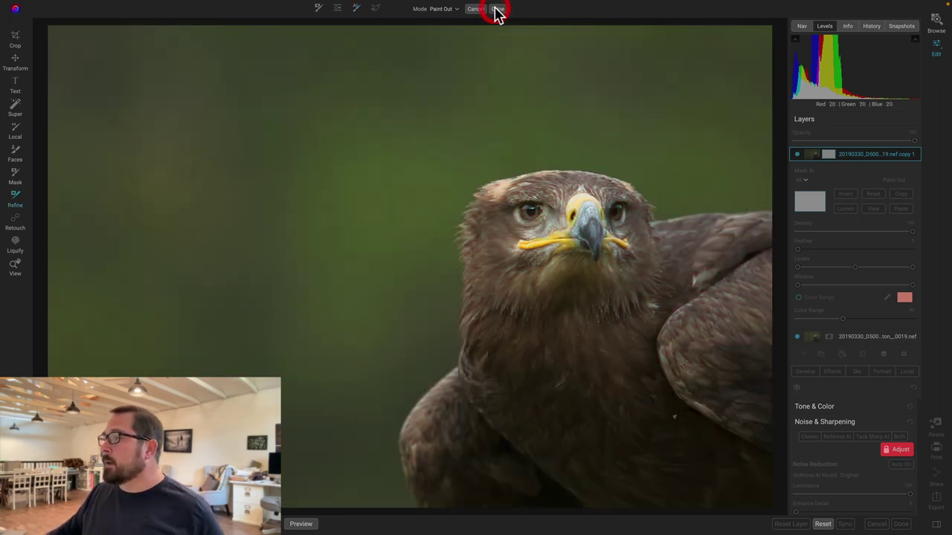
- Check the eagle mask in black and white, inspect the neck fur edge, then fit the photo
{"action": "left_click", "coordinate": [818, 207]}
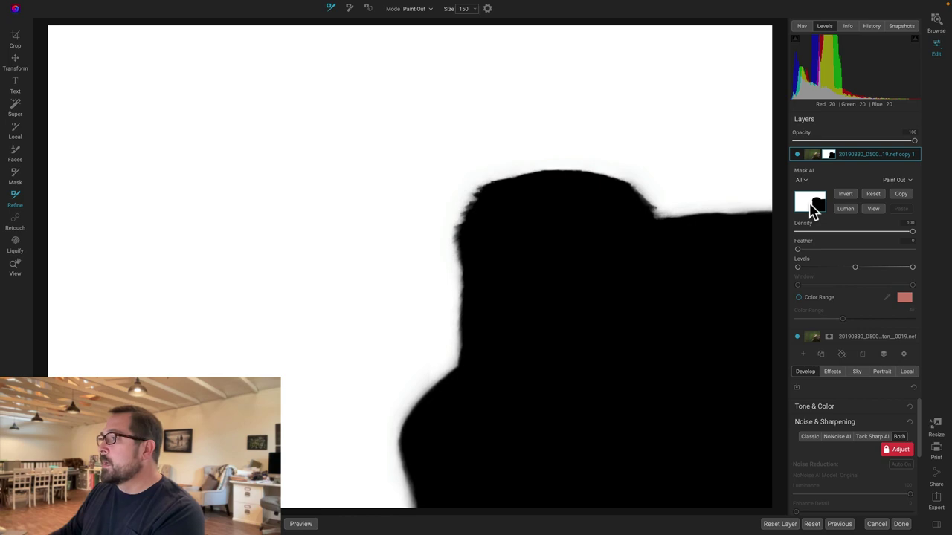
{"action": "left_click", "coordinate": [812, 208]}
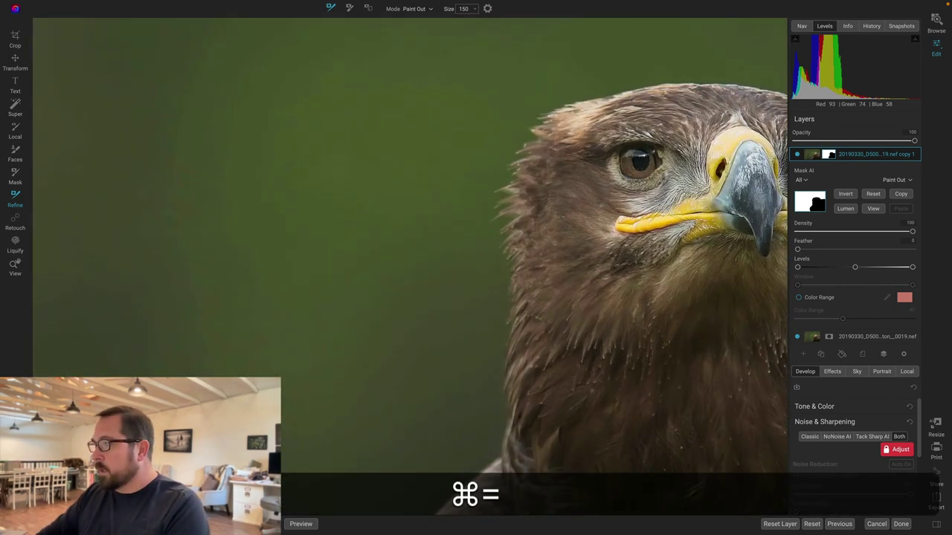
{"action": "key", "text": "super+equal"}
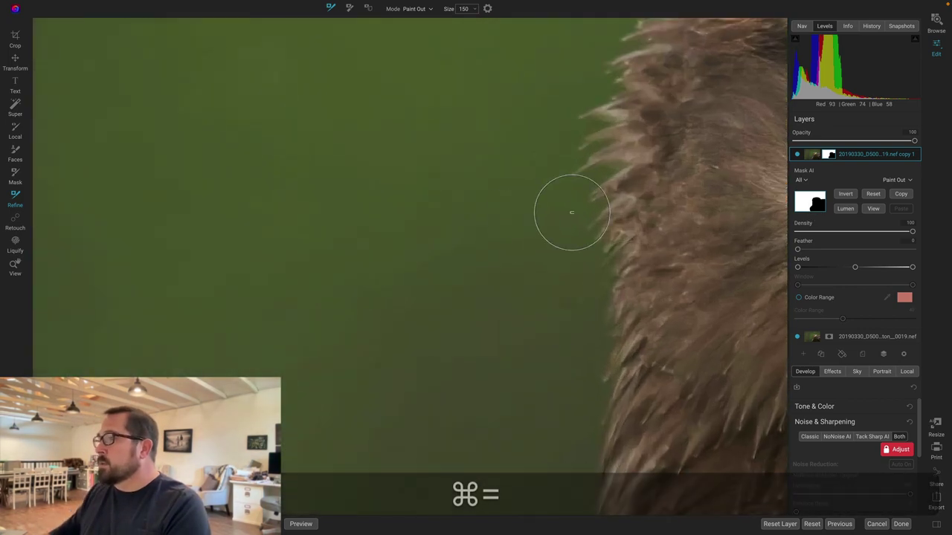
{"action": "key", "text": "space"}
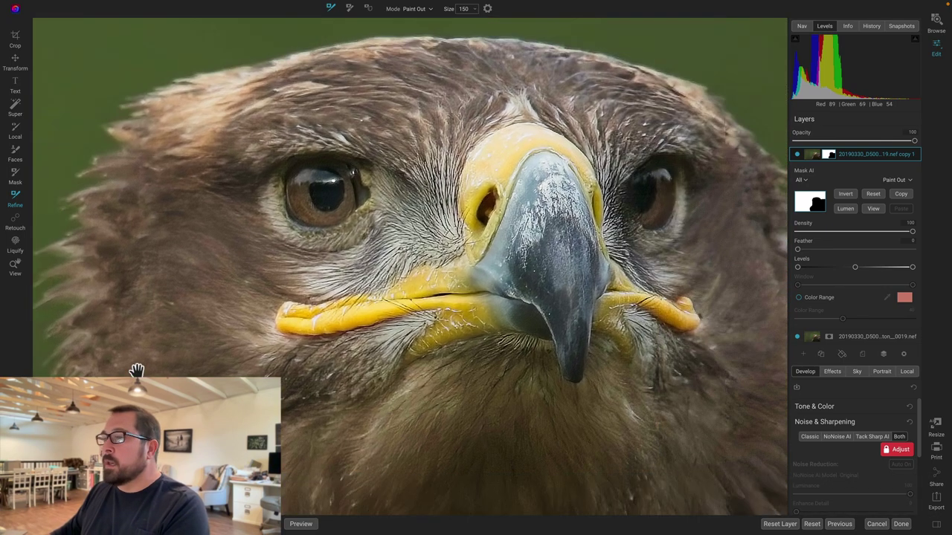
{"action": "left_click", "coordinate": [137, 366]}
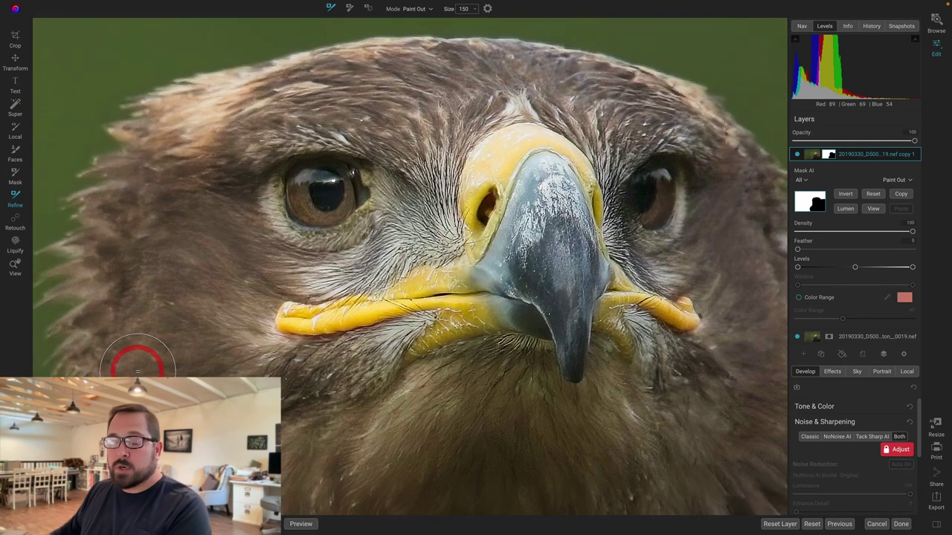
{"action": "key", "text": "super+0"}
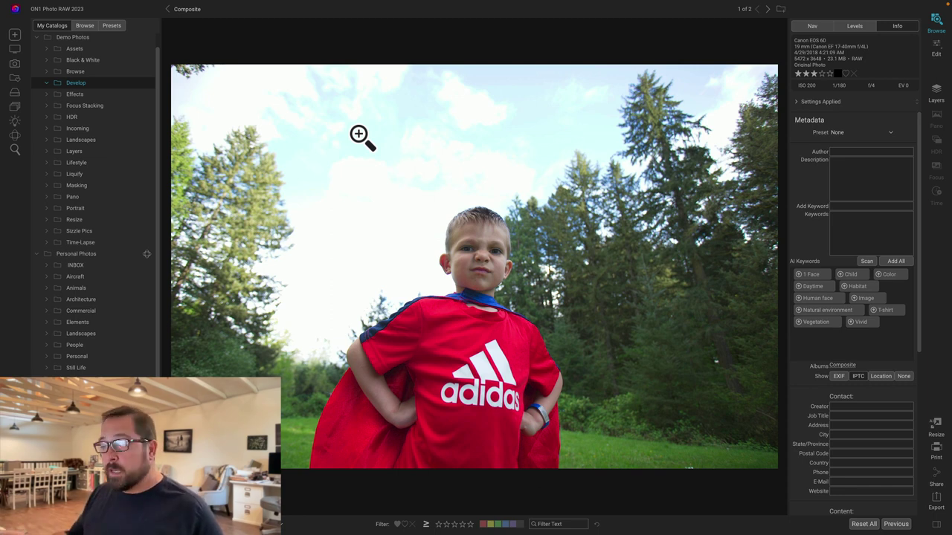
- Select the boy-in-cape and night highway photos in grid view and combine them as layers
{"action": "key", "text": "Right"}
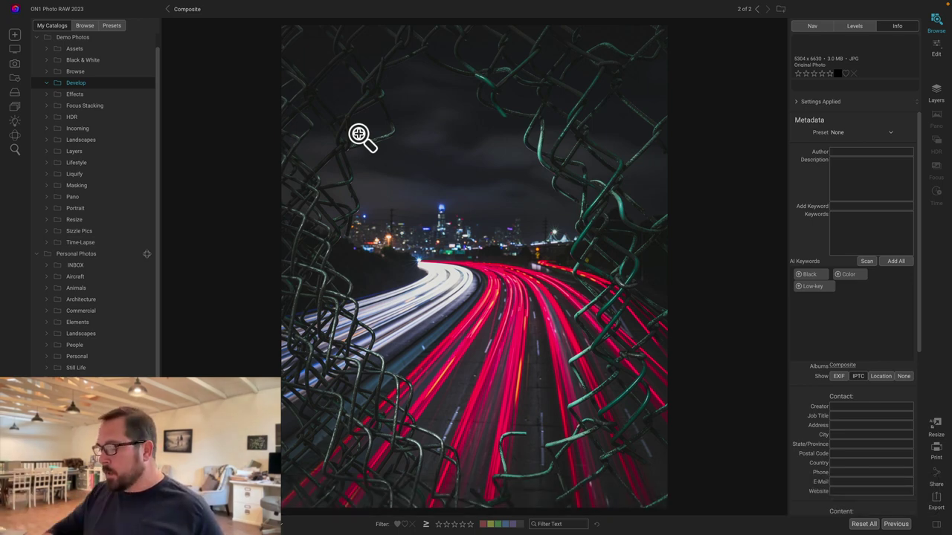
{"action": "key", "text": "g"}
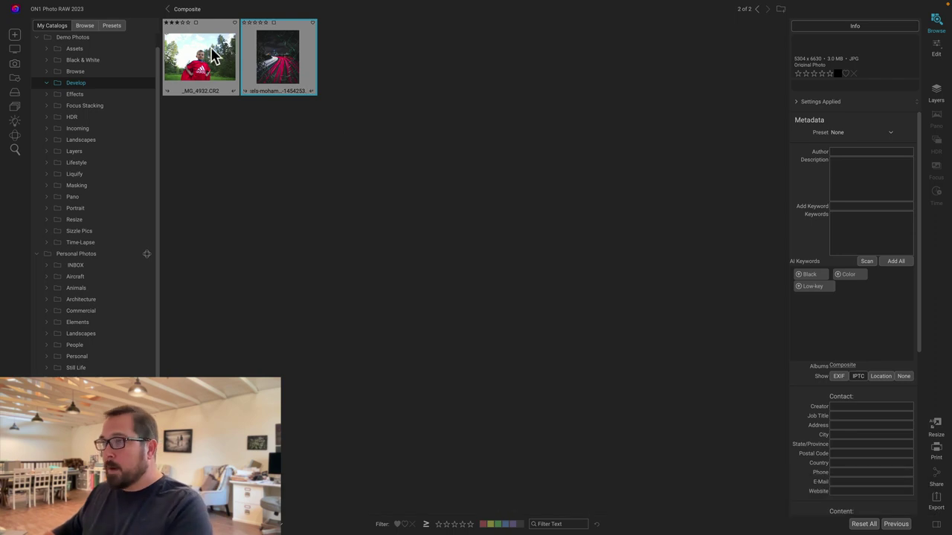
{"action": "left_click", "coordinate": [213, 55], "text": "super"}
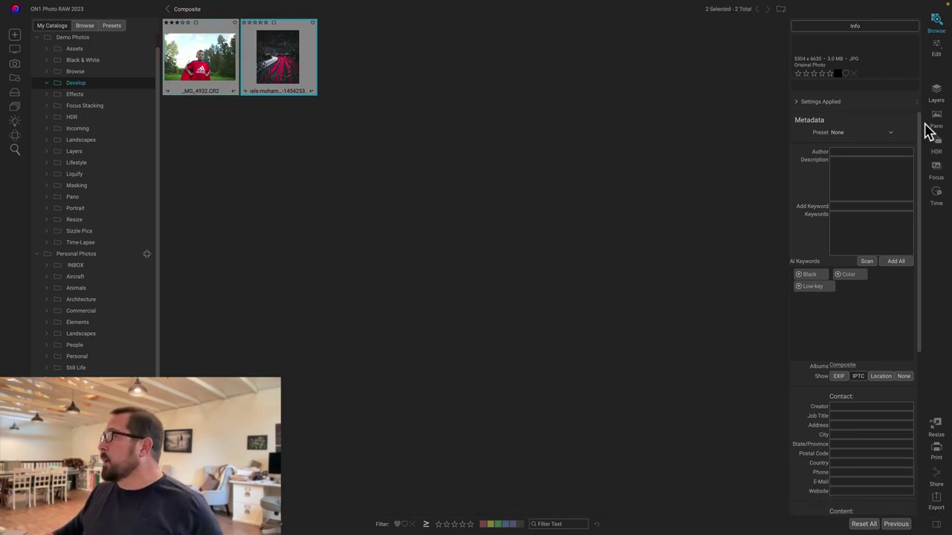
{"action": "left_click", "coordinate": [936, 94]}
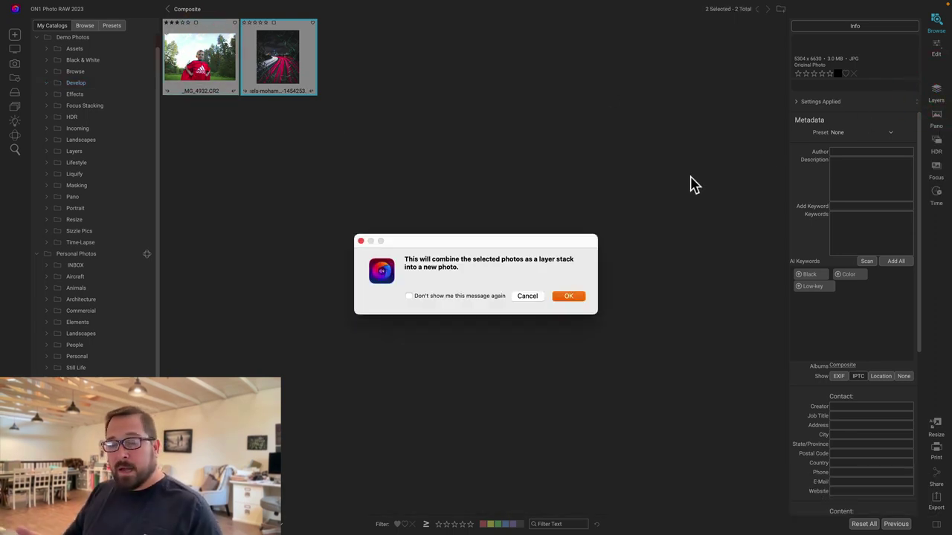
{"action": "left_click", "coordinate": [579, 297]}
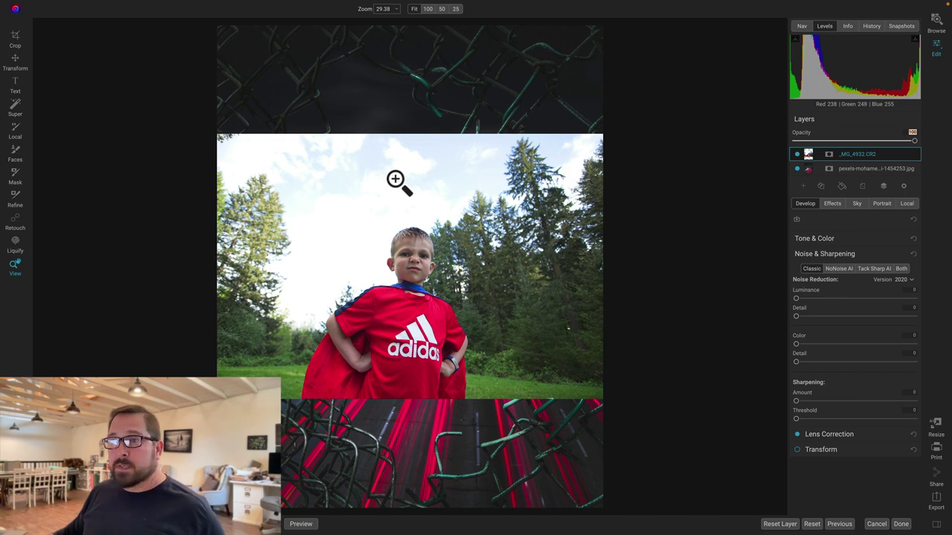
- Create an automatic AI mask of the caped boy and check it in black and white
{"action": "left_click", "coordinate": [14, 177]}
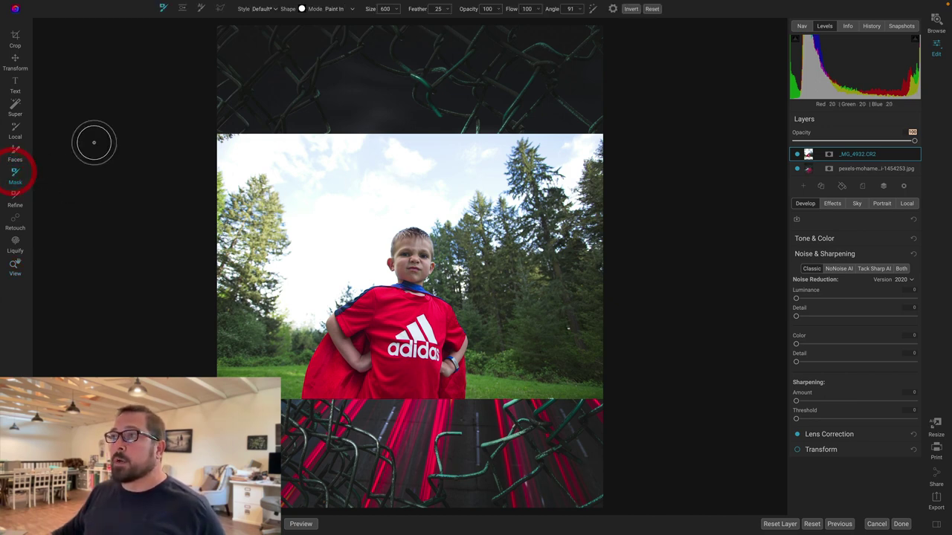
{"action": "left_click", "coordinate": [202, 10]}
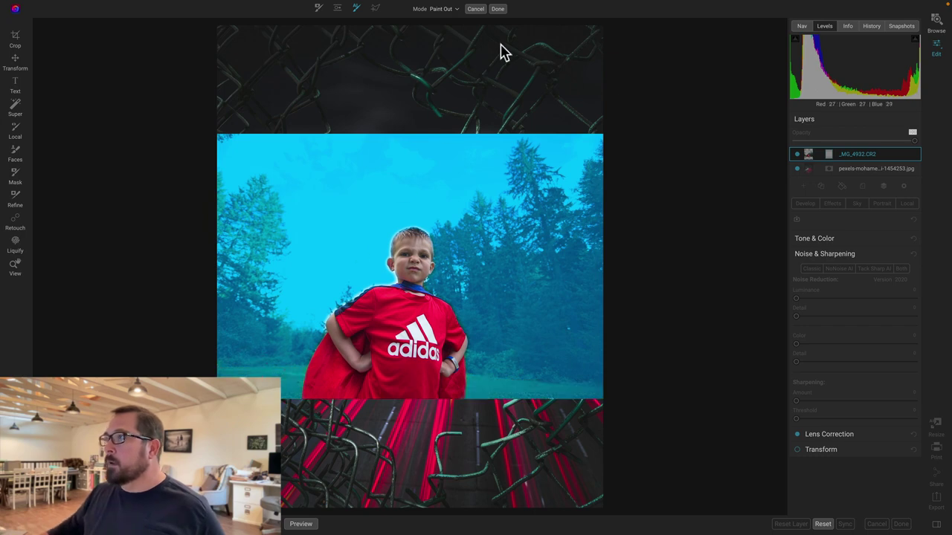
{"action": "left_click", "coordinate": [497, 8]}
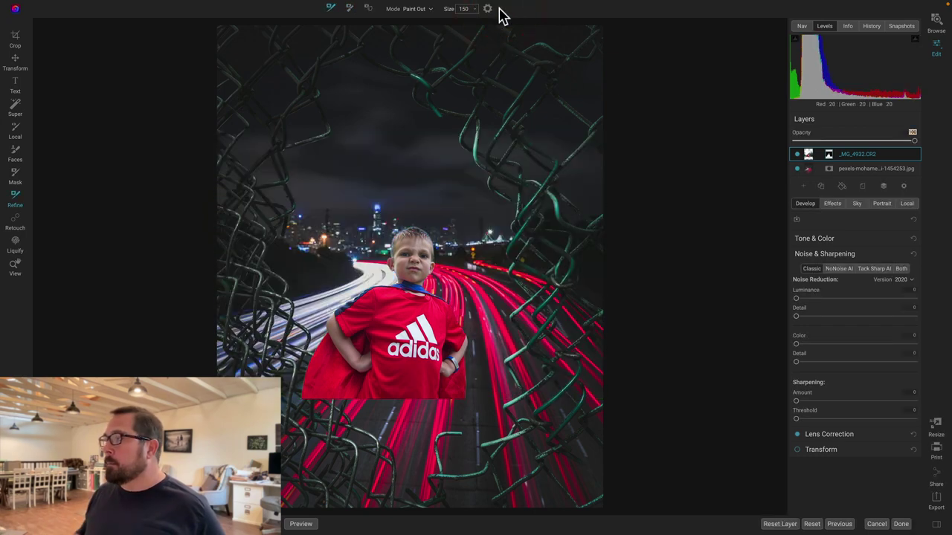
{"action": "key", "text": "ctrl+m"}
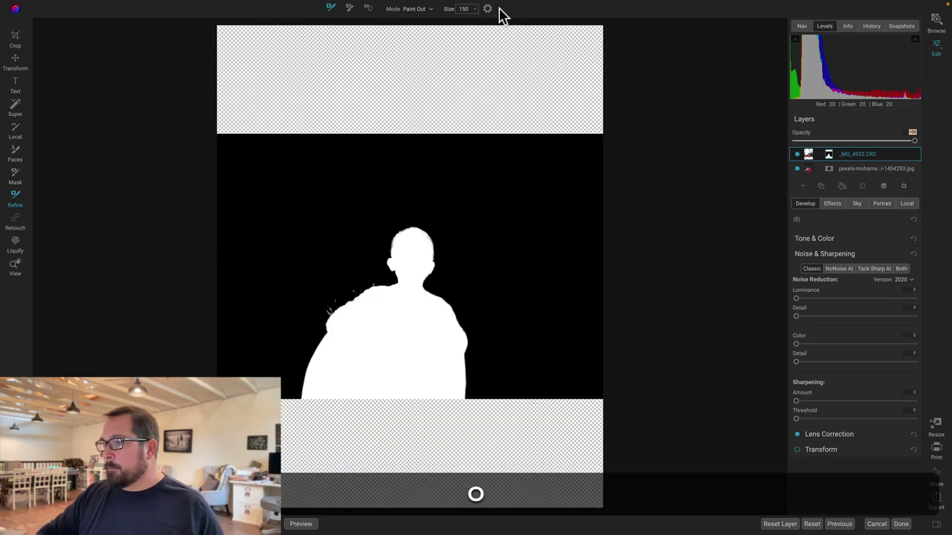
{"action": "key", "text": "ctrl+m"}
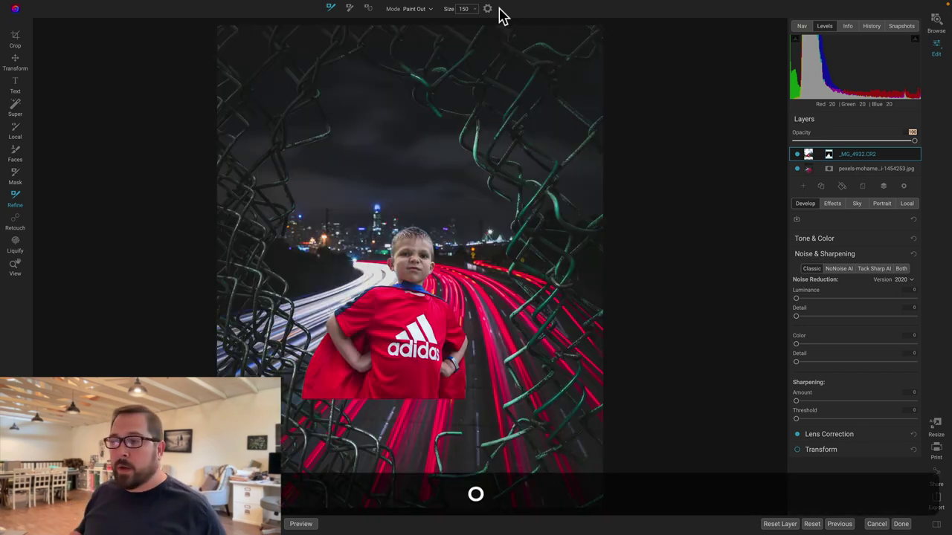
- Scale the boy layer proportionally up to 11304 × 7536, nudge it right and down, and apply
{"action": "left_click", "coordinate": [16, 61]}
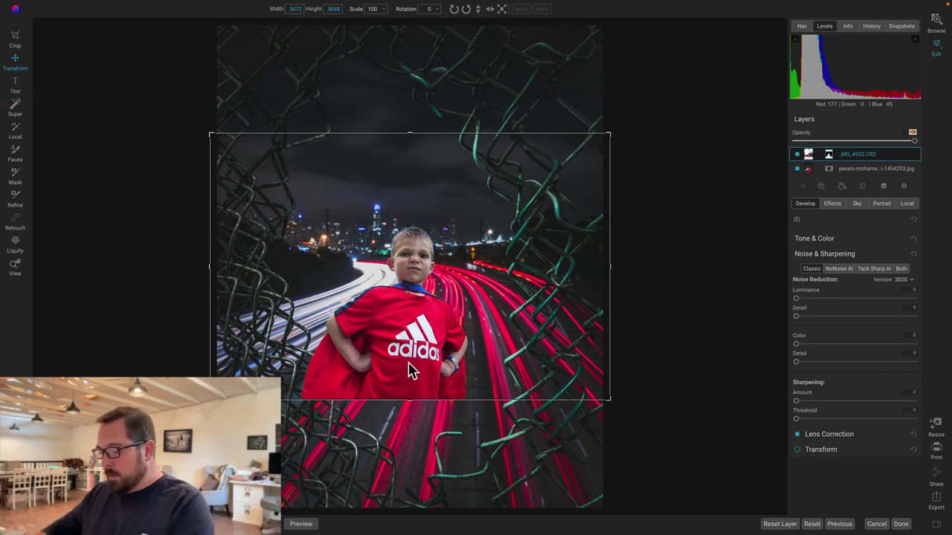
{"action": "key", "text": "ctrl"}
{"action": "key", "text": "super+minus"}
{"action": "key", "text": "super+minus"}
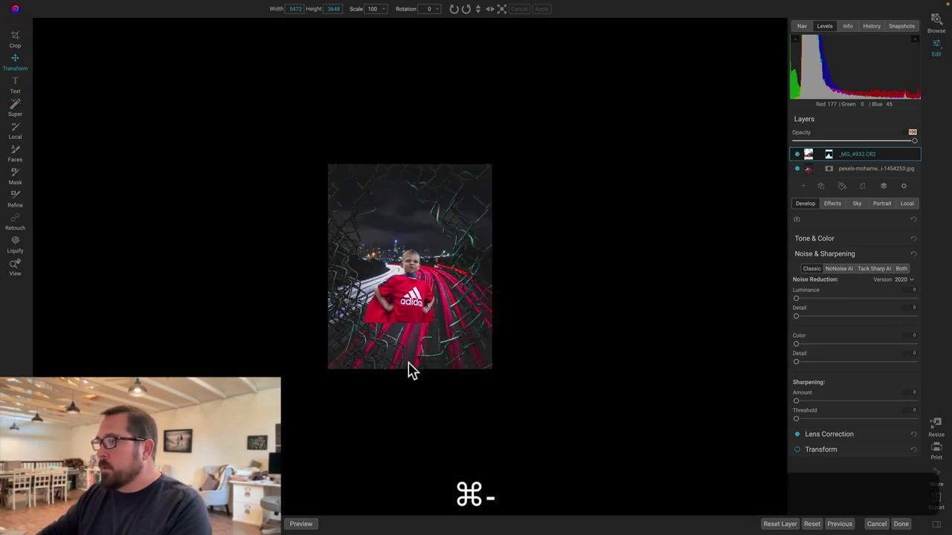
{"action": "key", "text": "shift"}
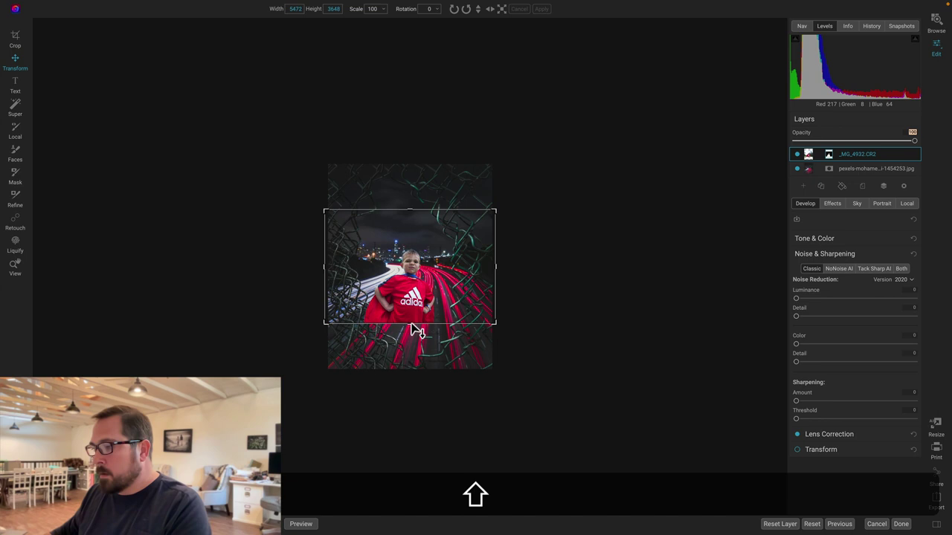
{"action": "left_click_drag", "start_coordinate": [415, 331], "coordinate": [410, 369]}
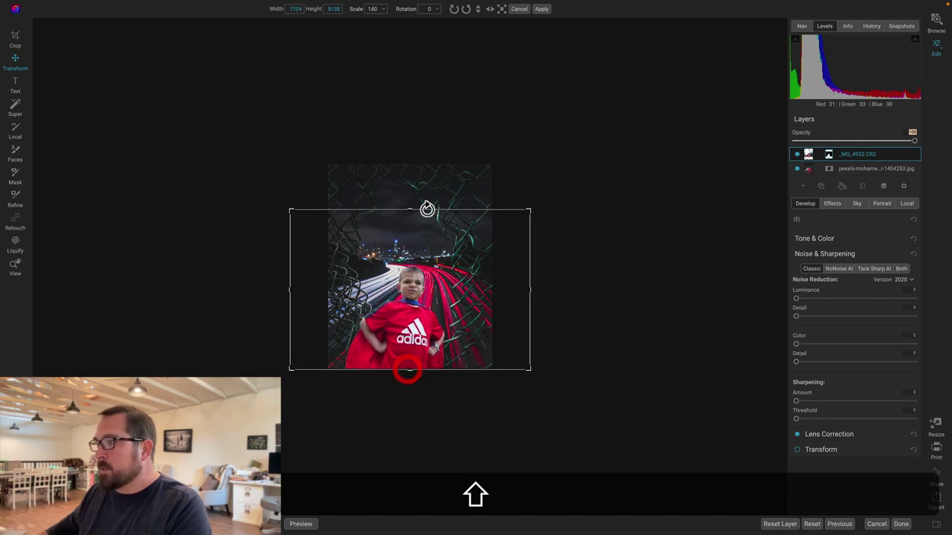
{"action": "left_click_drag", "start_coordinate": [419, 212], "coordinate": [419, 134]}
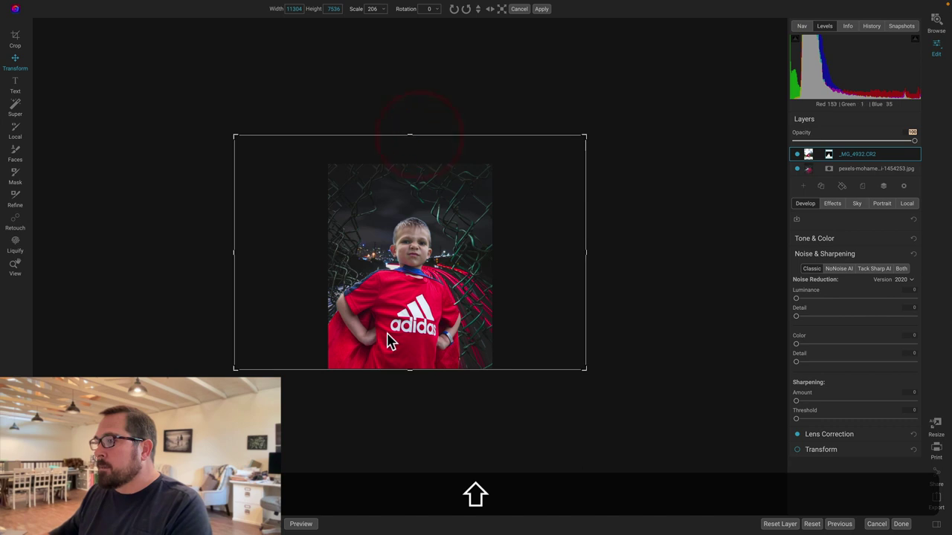
{"action": "left_click_drag", "start_coordinate": [398, 338], "coordinate": [406, 340]}
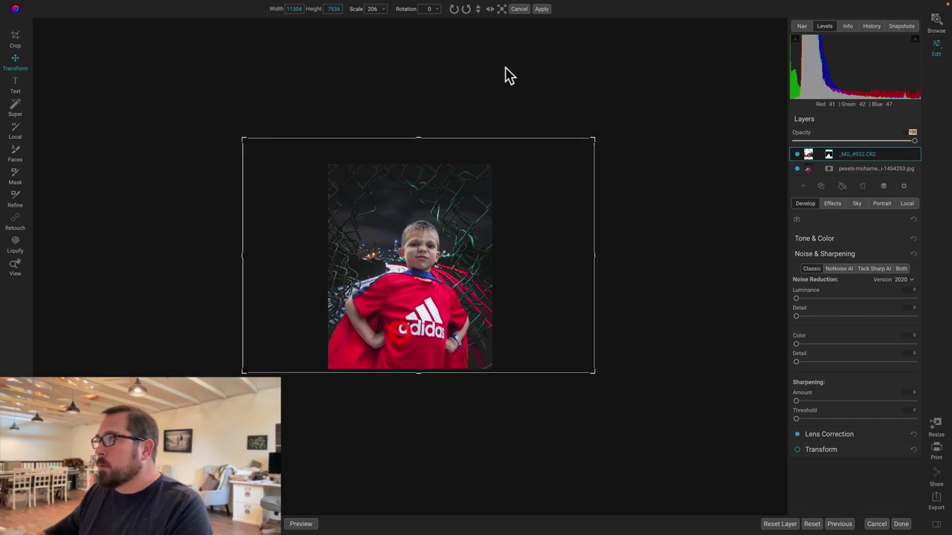
{"action": "left_click", "coordinate": [539, 9]}
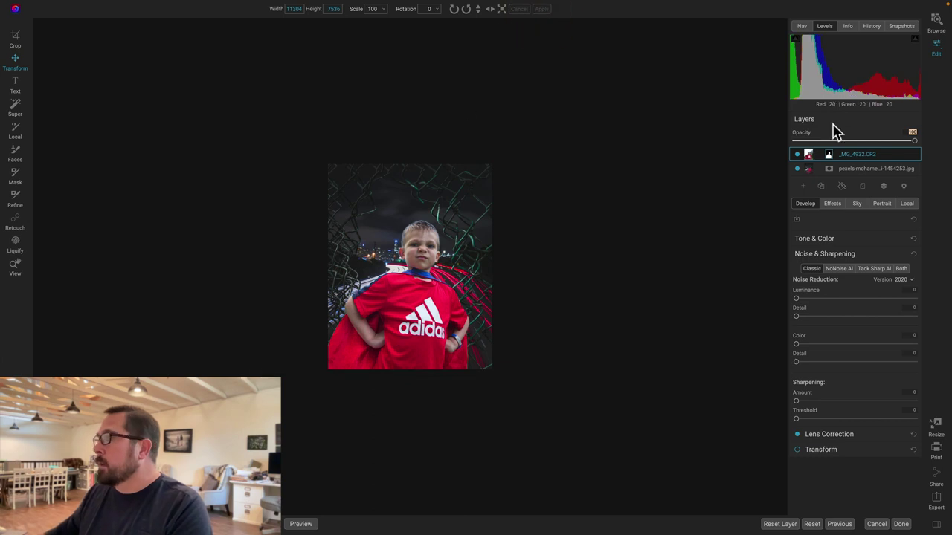
{"action": "key", "text": "super+0"}
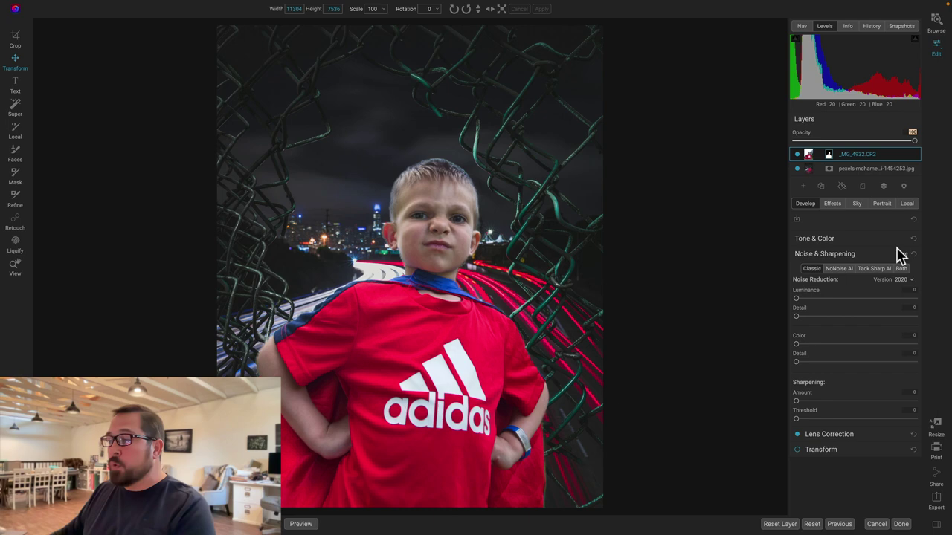
- Paint over the adidas logo on the shirt with the Retouch tool's Perfect Eraser
{"action": "left_click", "coordinate": [17, 222]}
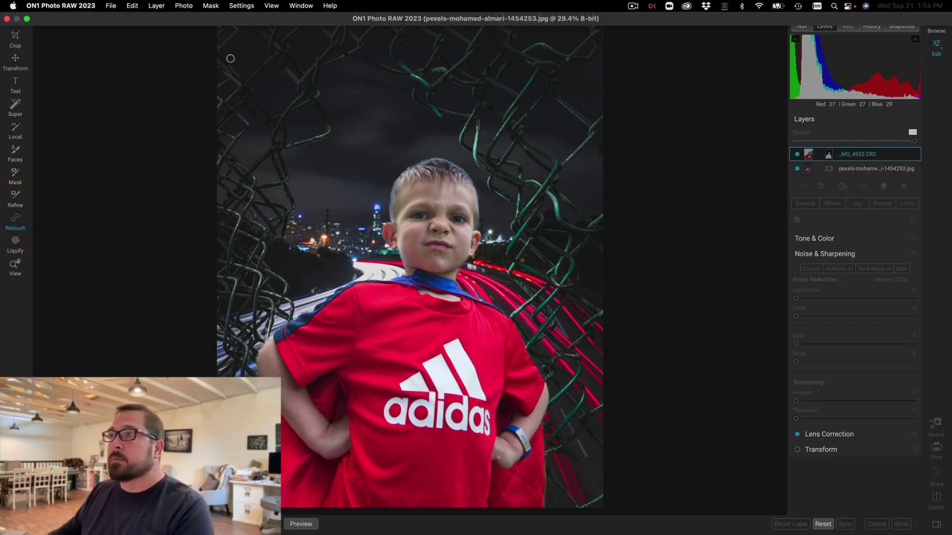
{"action": "left_click", "coordinate": [216, 9]}
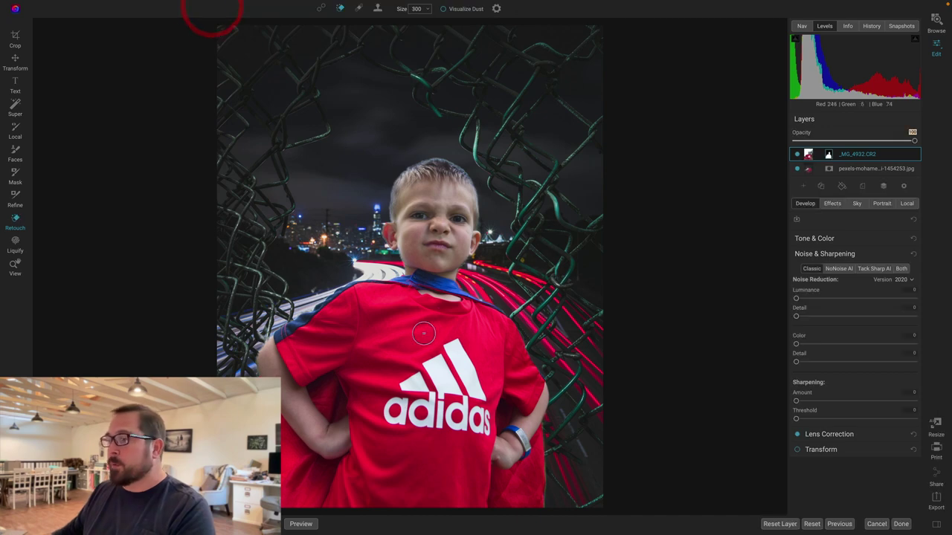
{"action": "mouse_move", "coordinate": [453, 344]}
{"action": "left_mouse_down"}
{"action": "mouse_move", "coordinate": [478, 395]}
{"action": "mouse_move", "coordinate": [481, 431]}
{"action": "mouse_move", "coordinate": [393, 418]}
{"action": "mouse_move", "coordinate": [404, 406]}
{"action": "mouse_move", "coordinate": [457, 417]}
{"action": "mouse_move", "coordinate": [475, 404]}
{"action": "mouse_move", "coordinate": [445, 362]}
{"action": "mouse_move", "coordinate": [455, 406]}
{"action": "mouse_move", "coordinate": [427, 382]}
{"action": "mouse_move", "coordinate": [429, 366]}
{"action": "mouse_move", "coordinate": [400, 387]}
{"action": "mouse_move", "coordinate": [447, 398]}
{"action": "left_mouse_up"}
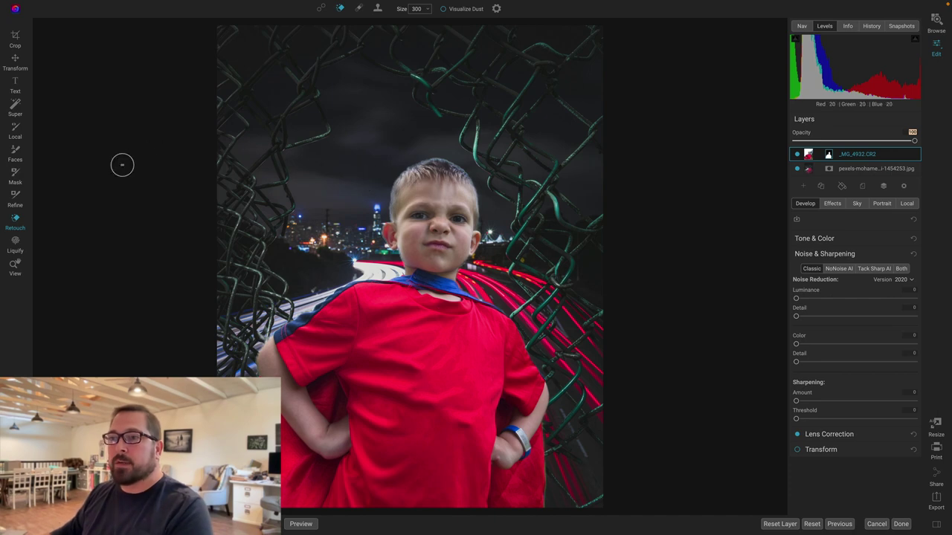
- Trim the boy's mask edges with an enlarged Chisel brush, then set the Refine brush to Normal, size 50
{"action": "left_click", "coordinate": [17, 197]}
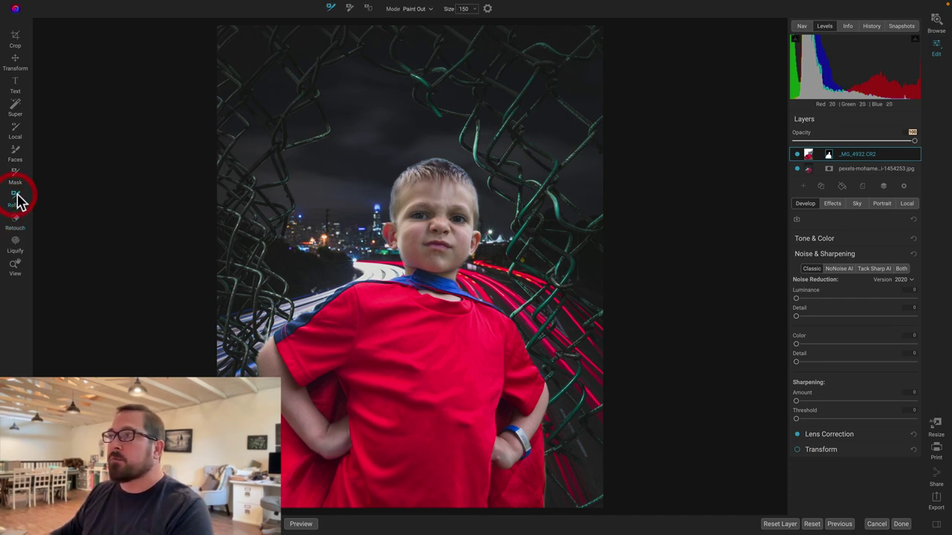
{"action": "left_click", "coordinate": [349, 10]}
{"action": "key", "text": "bracketright"}
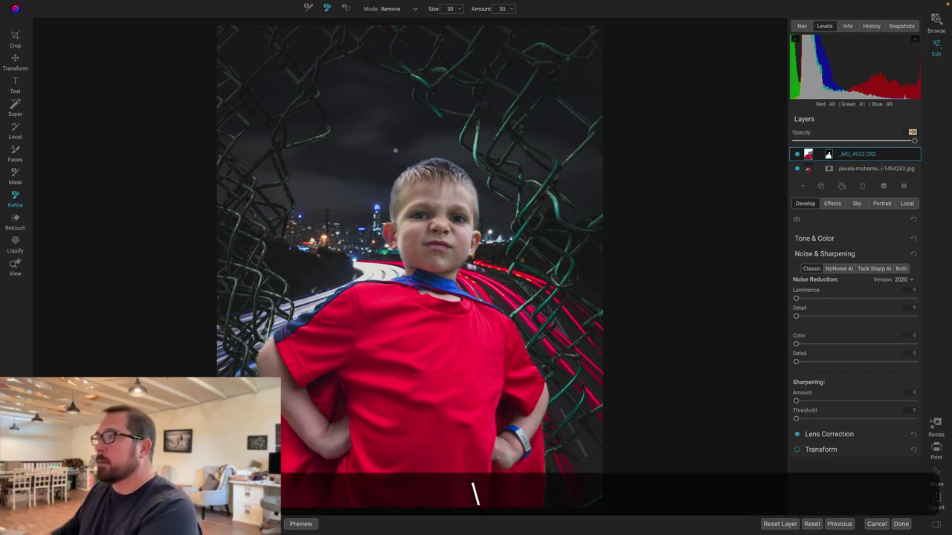
{"action": "key", "text": "backslash"}
{"action": "key", "text": "backslash"}
{"action": "key", "text": "bracketright"}
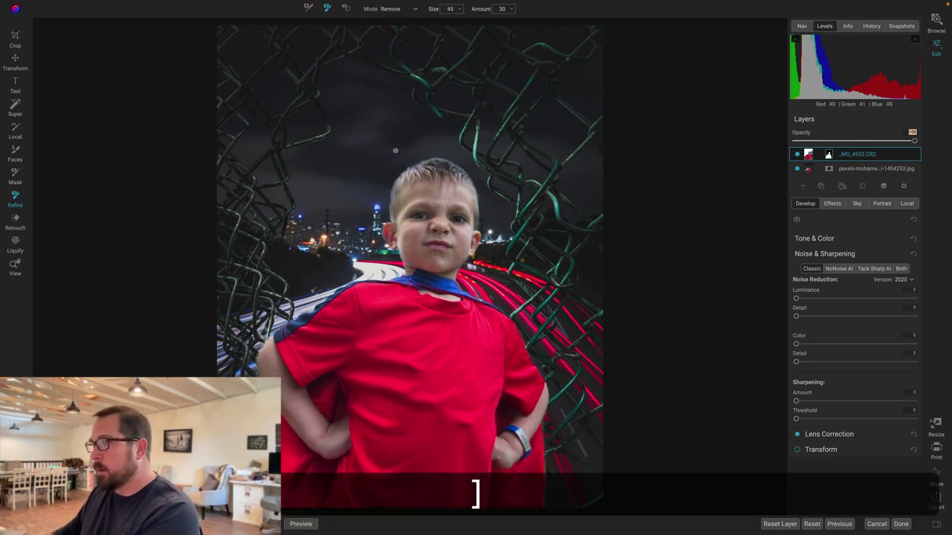
{"action": "key", "text": "bracketright"}
{"action": "key", "text": "bracketright"}
{"action": "key", "text": "bracketright"}
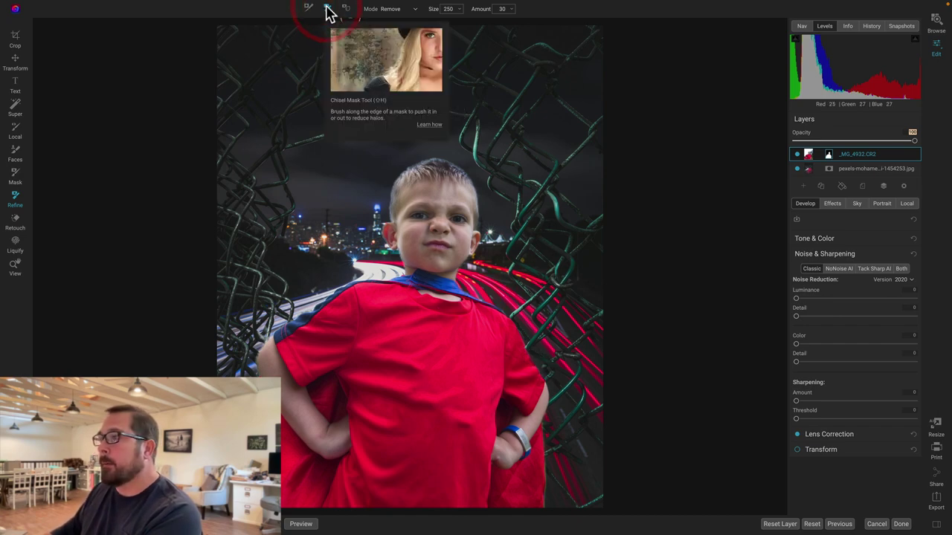
{"action": "left_click", "coordinate": [328, 9]}
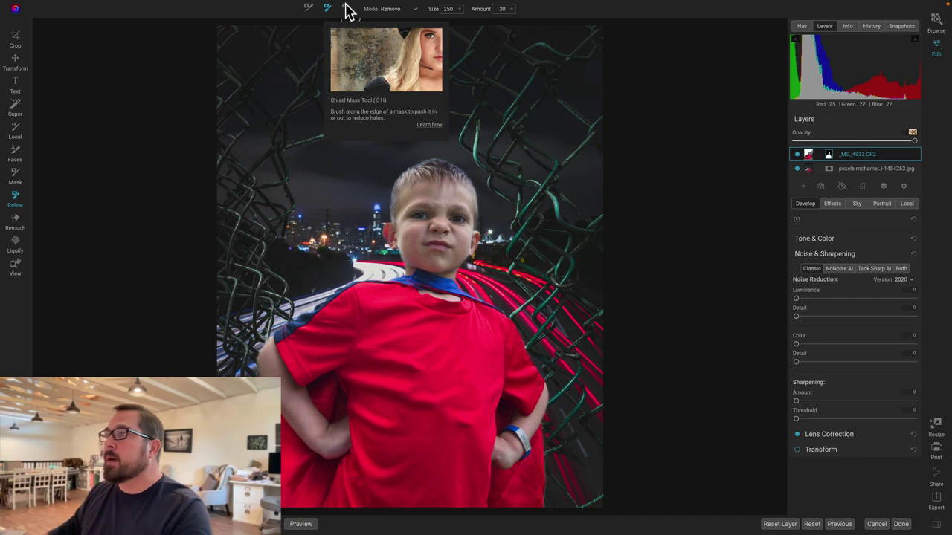
{"action": "left_click", "coordinate": [346, 9]}
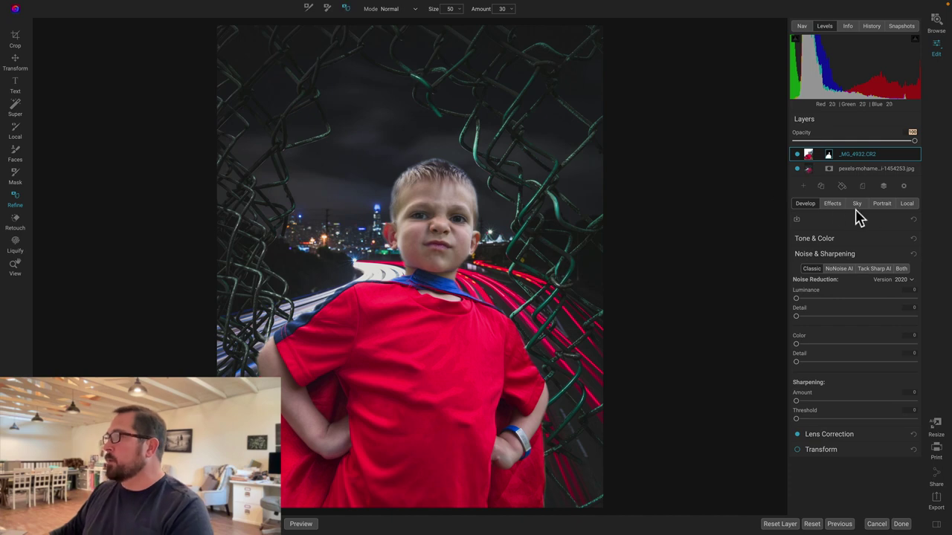
- Add a Grunge filter with the Darker preset, Amount 70 and Detail 20, to the boy's layer
{"action": "left_click", "coordinate": [833, 205]}
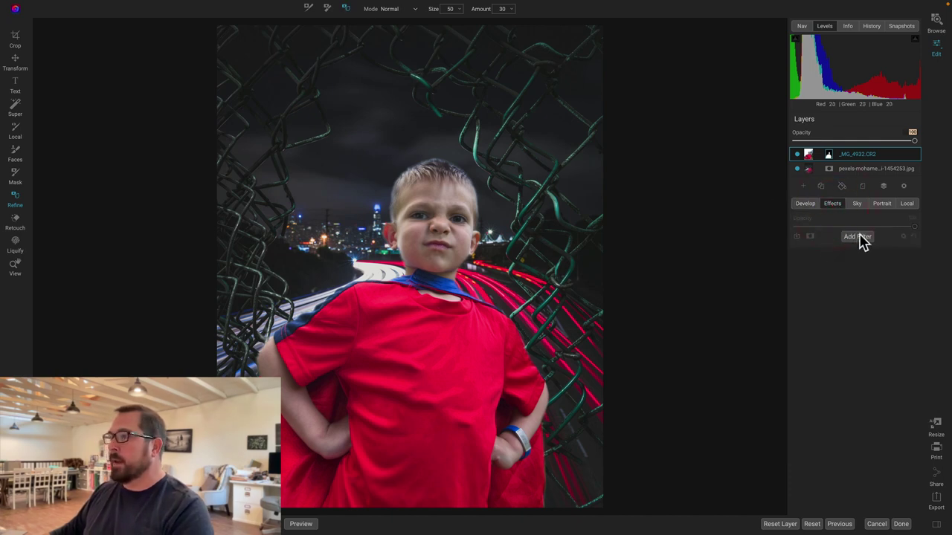
{"action": "left_click", "coordinate": [859, 237]}
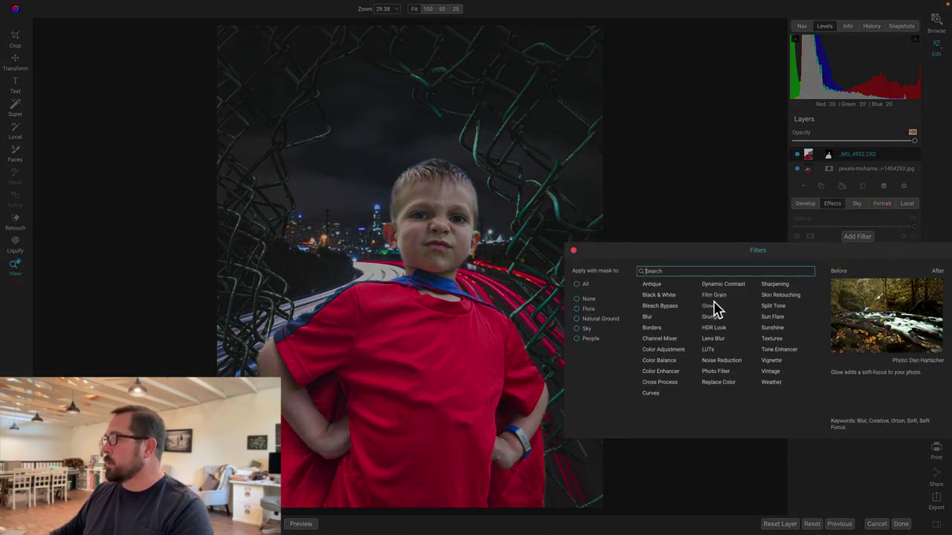
{"action": "left_click", "coordinate": [710, 318]}
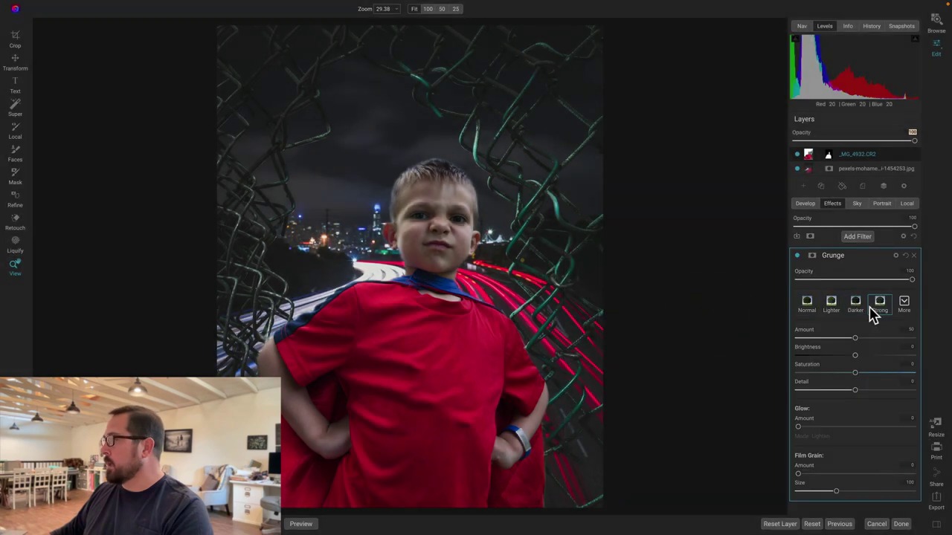
{"action": "left_click", "coordinate": [859, 308]}
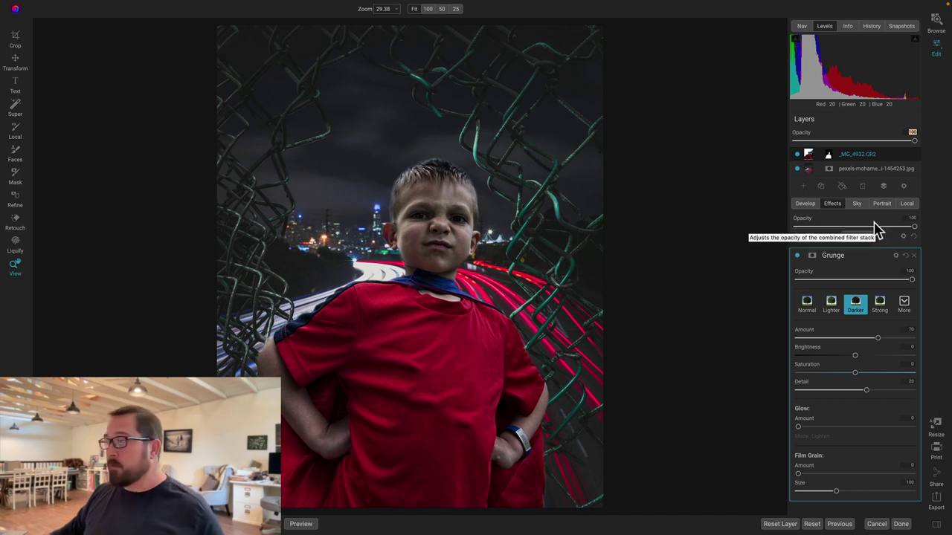
- Add a dark blue Color Fill layer blended as Multiply at 28% opacity
{"action": "left_click", "coordinate": [841, 187]}
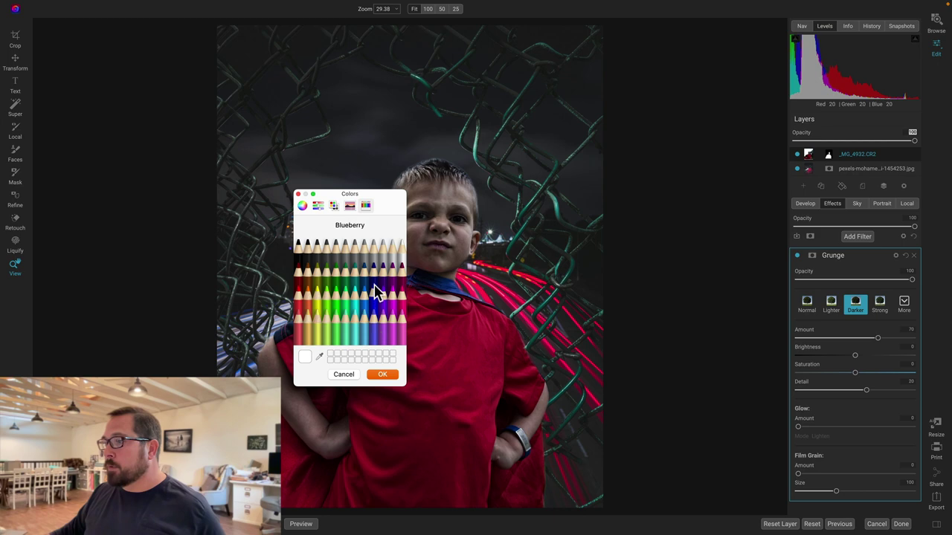
{"action": "left_click", "coordinate": [391, 376]}
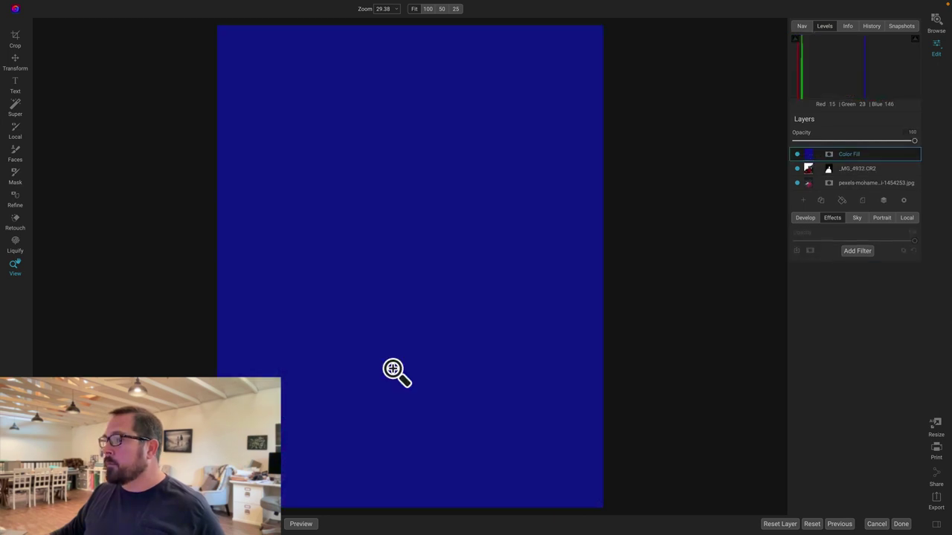
{"action": "left_click", "coordinate": [904, 201]}
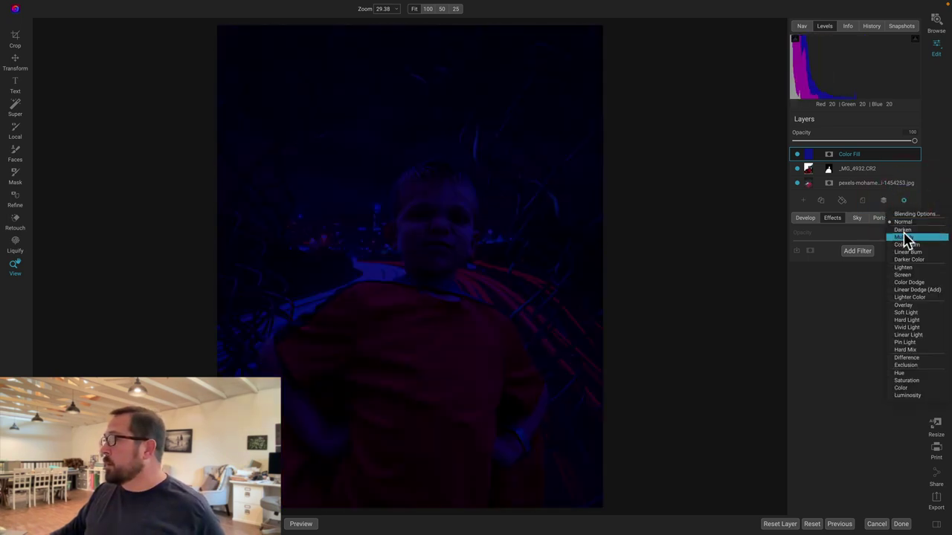
{"action": "left_click", "coordinate": [904, 237]}
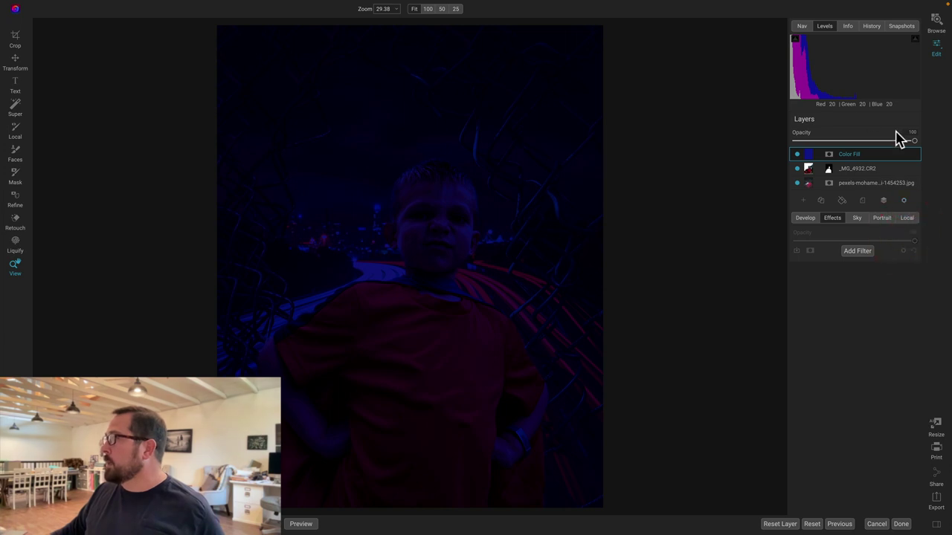
{"action": "left_click_drag", "start_coordinate": [912, 142], "coordinate": [829, 146]}
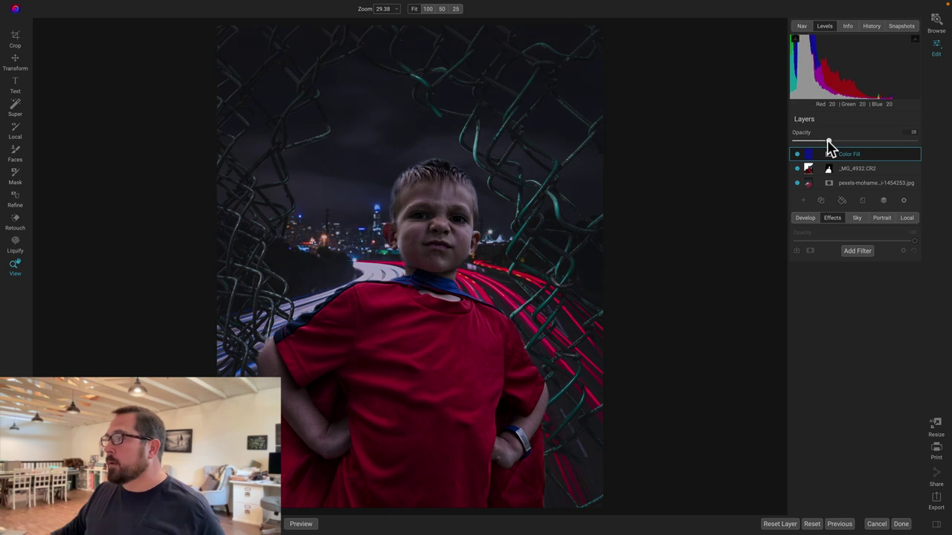
{"action": "left_click_drag", "start_coordinate": [830, 147], "coordinate": [830, 146]}
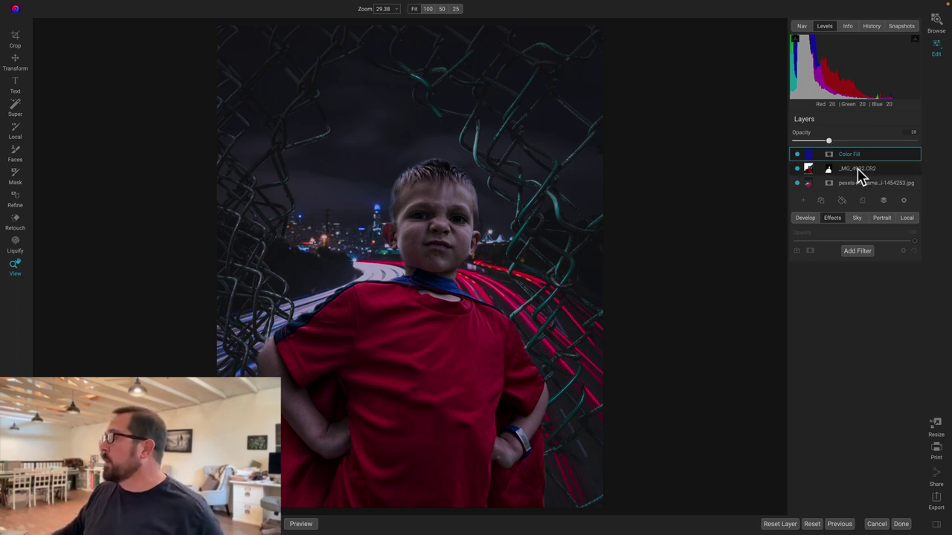
- Add a red Color Fill layer and invert its mask to hide the red
{"action": "left_click", "coordinate": [842, 201]}
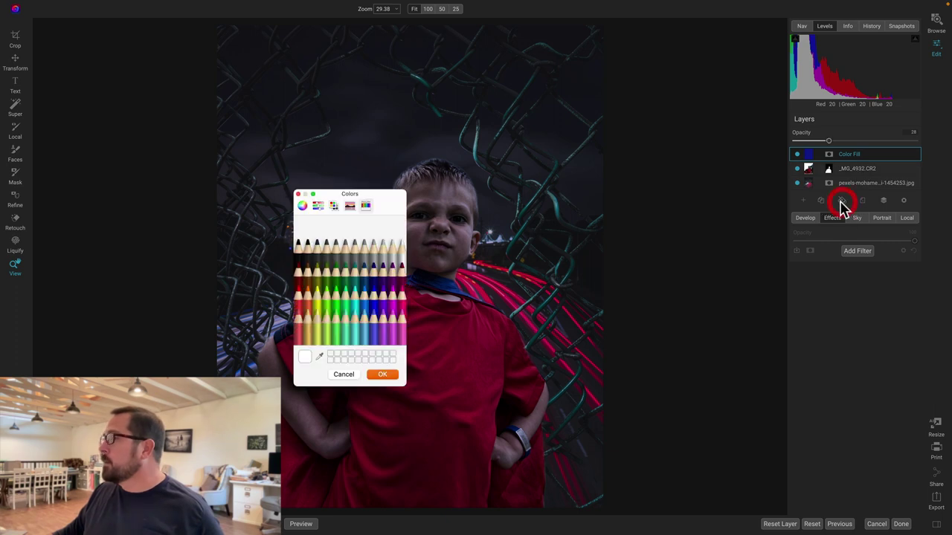
{"action": "left_click", "coordinate": [298, 307]}
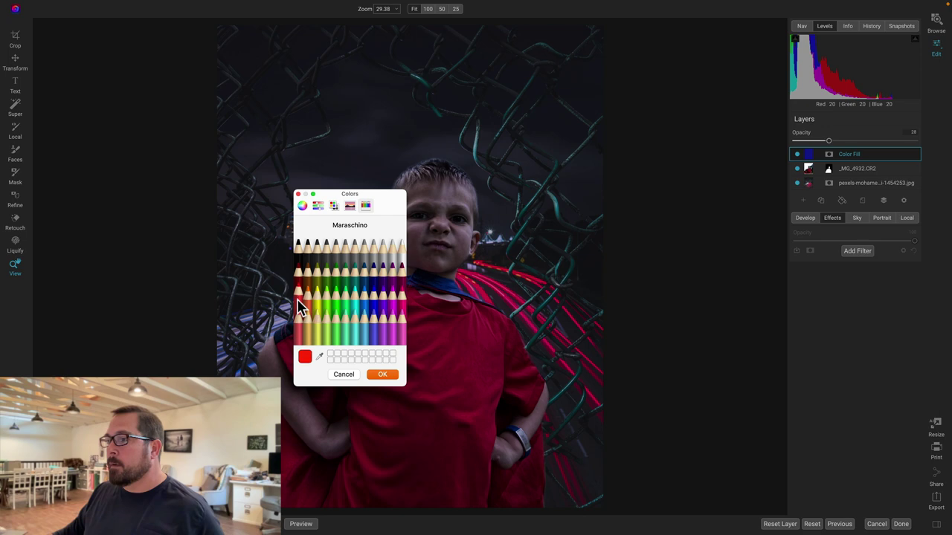
{"action": "left_click", "coordinate": [381, 376]}
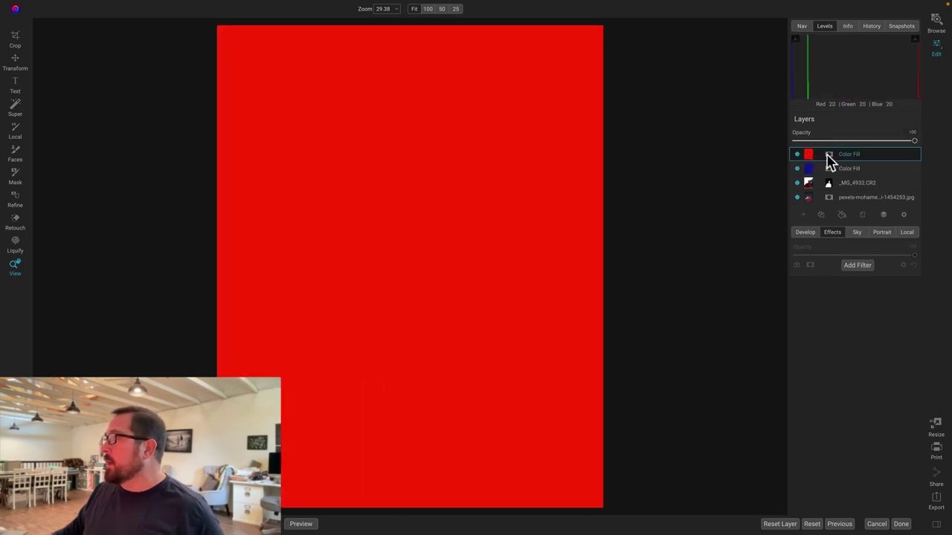
{"action": "left_click", "coordinate": [829, 156]}
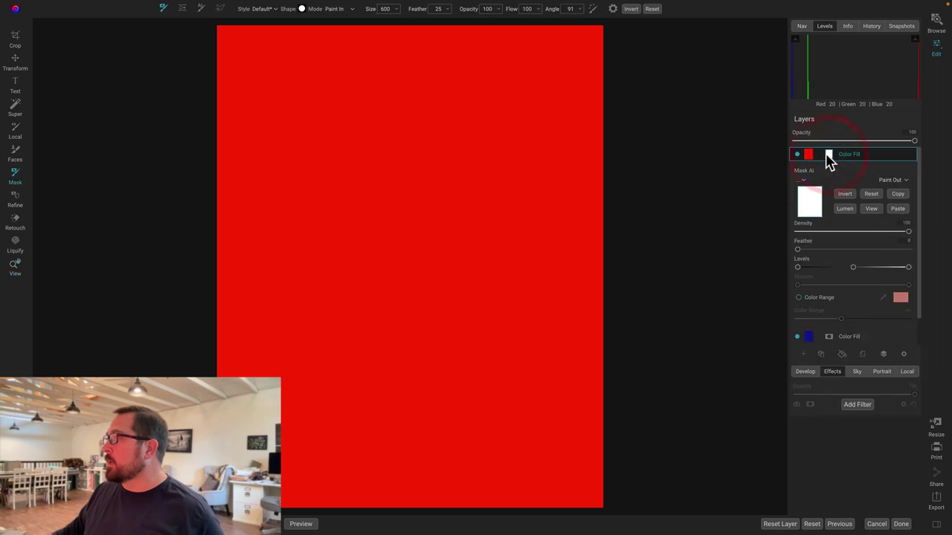
{"action": "left_click", "coordinate": [844, 194]}
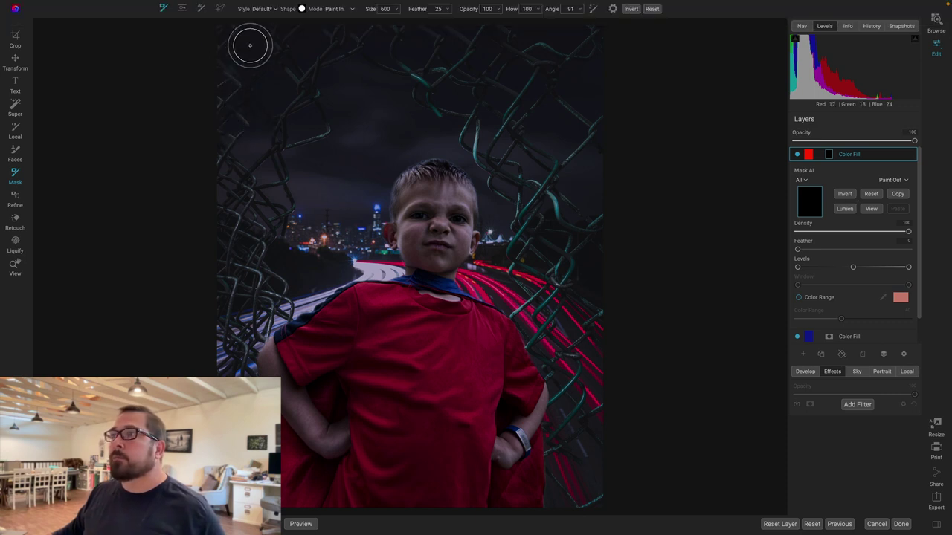
- Stamp a size-400 OD-Sparklies brush over both of the boy's eyes
{"action": "left_click", "coordinate": [301, 9]}
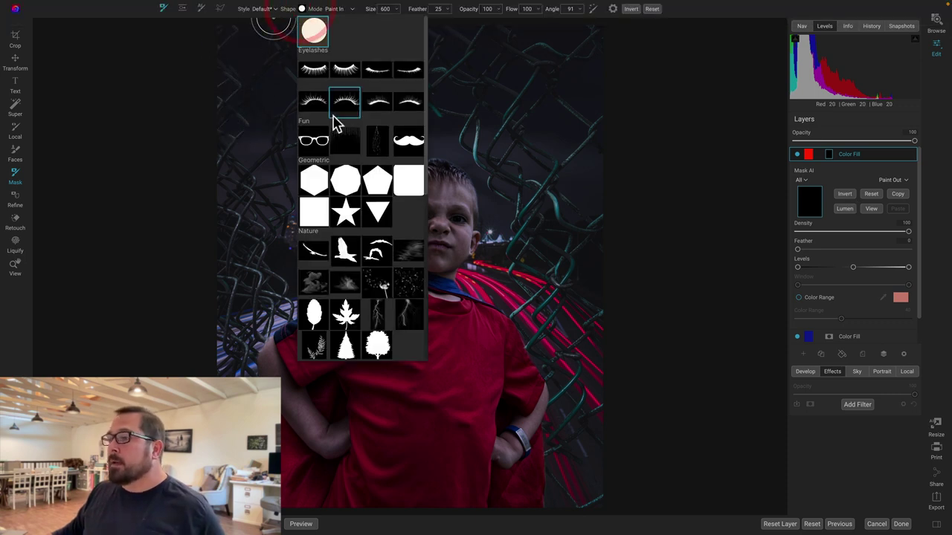
{"action": "scroll", "coordinate": [334, 123], "scroll_direction": "down", "scroll_amount": 5}
{"action": "scroll", "coordinate": [334, 124], "scroll_direction": "down", "scroll_amount": 2}
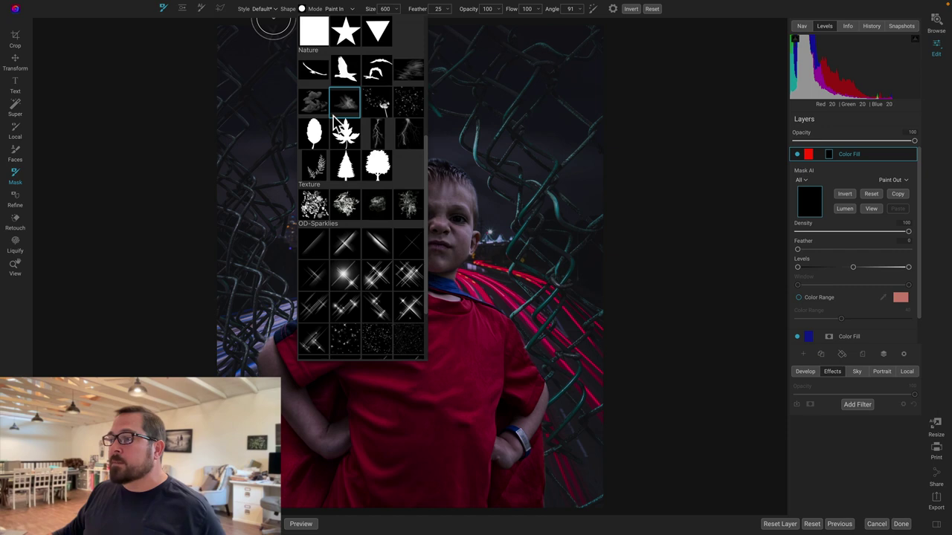
{"action": "scroll", "coordinate": [334, 123], "scroll_direction": "down", "scroll_amount": 1}
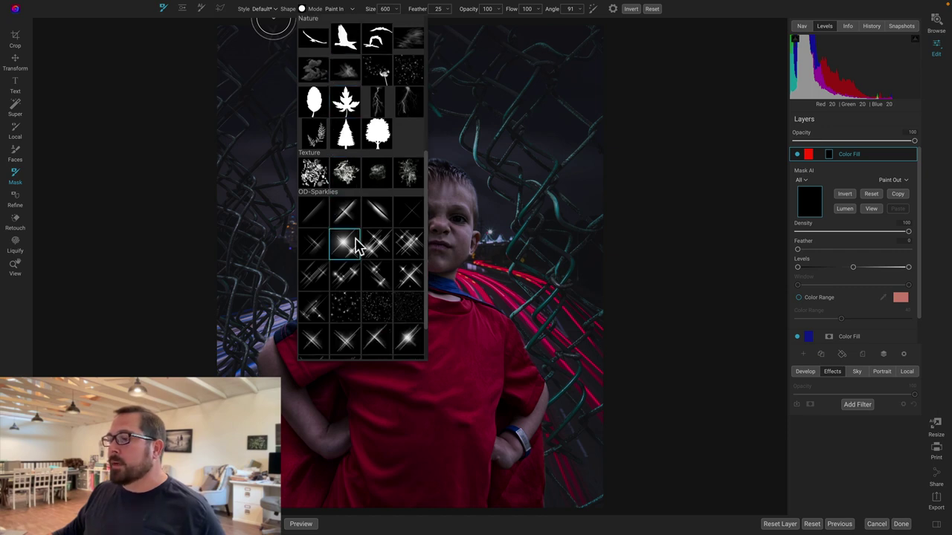
{"action": "scroll", "coordinate": [356, 242], "scroll_direction": "down", "scroll_amount": 1}
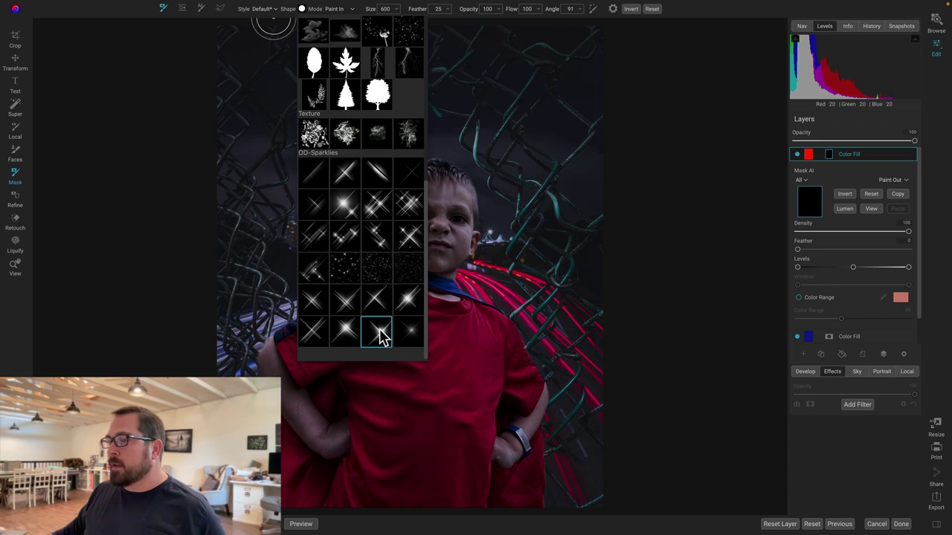
{"action": "left_click", "coordinate": [380, 336]}
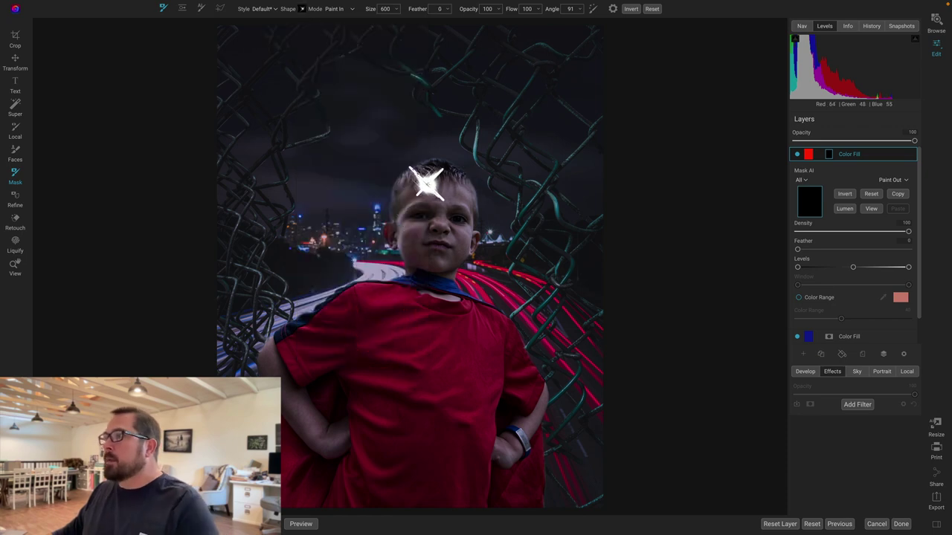
{"action": "key", "text": "bracketleft"}
{"action": "key", "text": "bracketleft"}
{"action": "key", "text": "bracketleft"}
{"action": "key", "text": "bracketleft"}
{"action": "key", "text": "bracketleft"}
{"action": "key", "text": "bracketleft"}
{"action": "key", "text": "bracketright"}
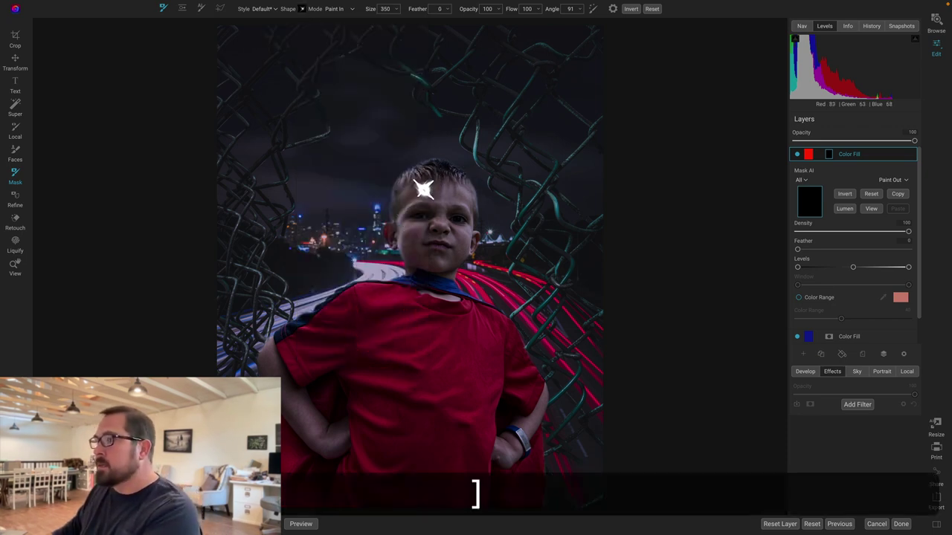
{"action": "key", "text": "bracketright"}
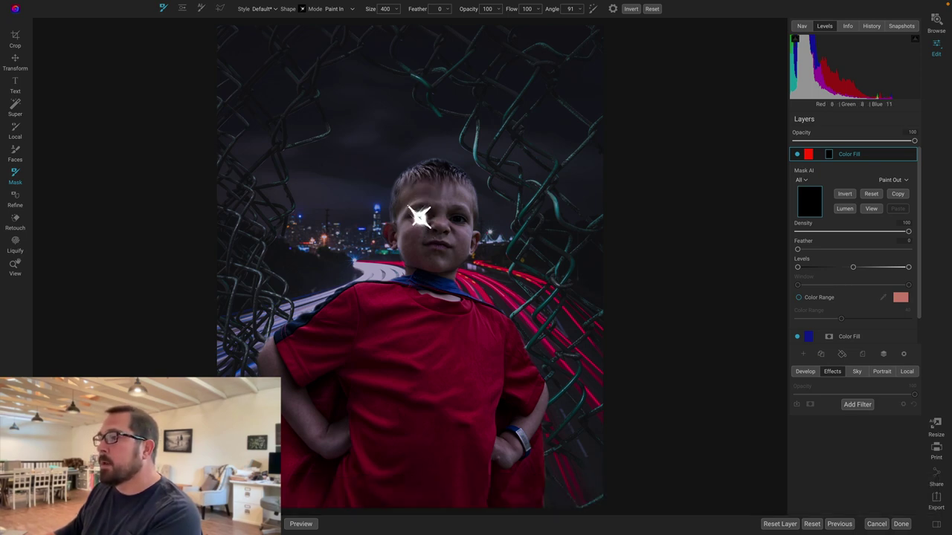
{"action": "left_click", "coordinate": [420, 216]}
{"action": "left_click", "coordinate": [461, 215]}
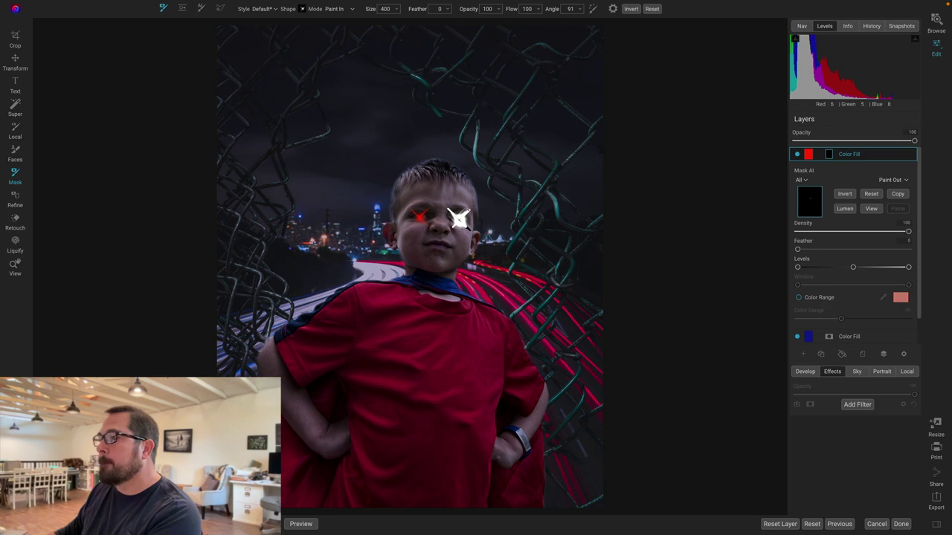